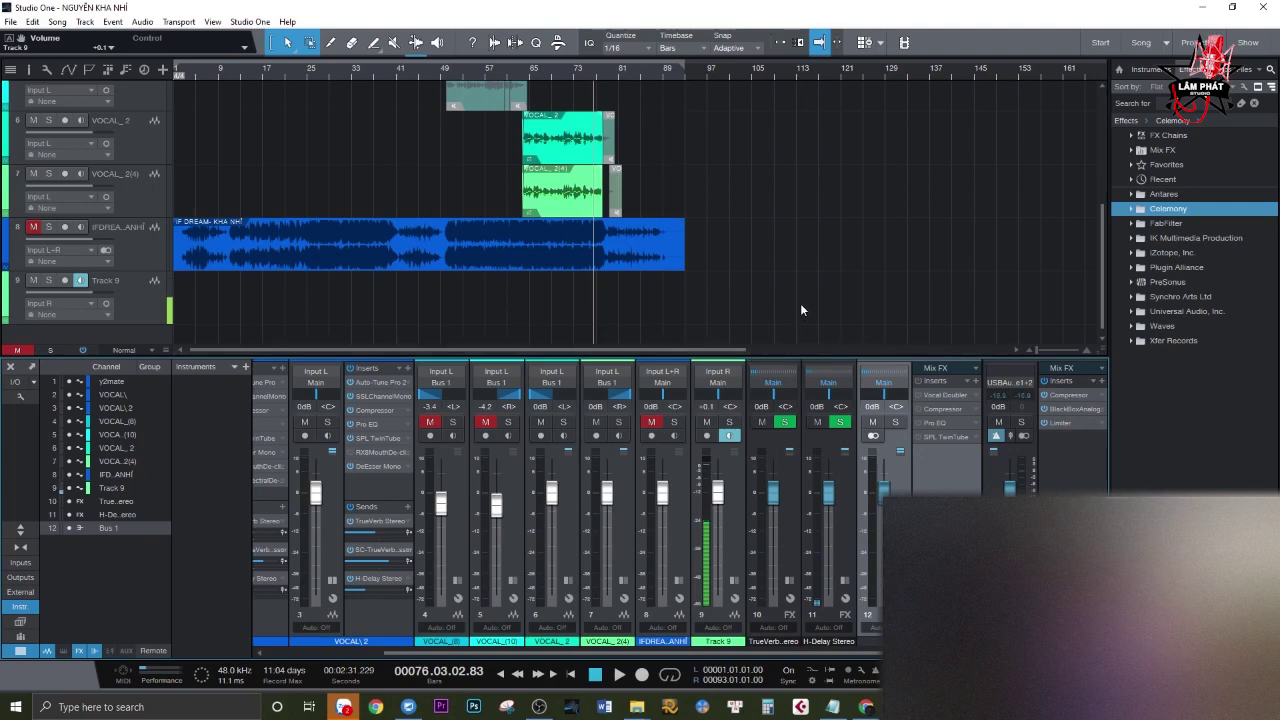
Show the Vocal Doubler insert of Bus 1, closing the VOCAL_ 2(4) Compressor window and positioning the doubler's window clear of the tracks
{"action": "left_click", "coordinate": [921, 396]}
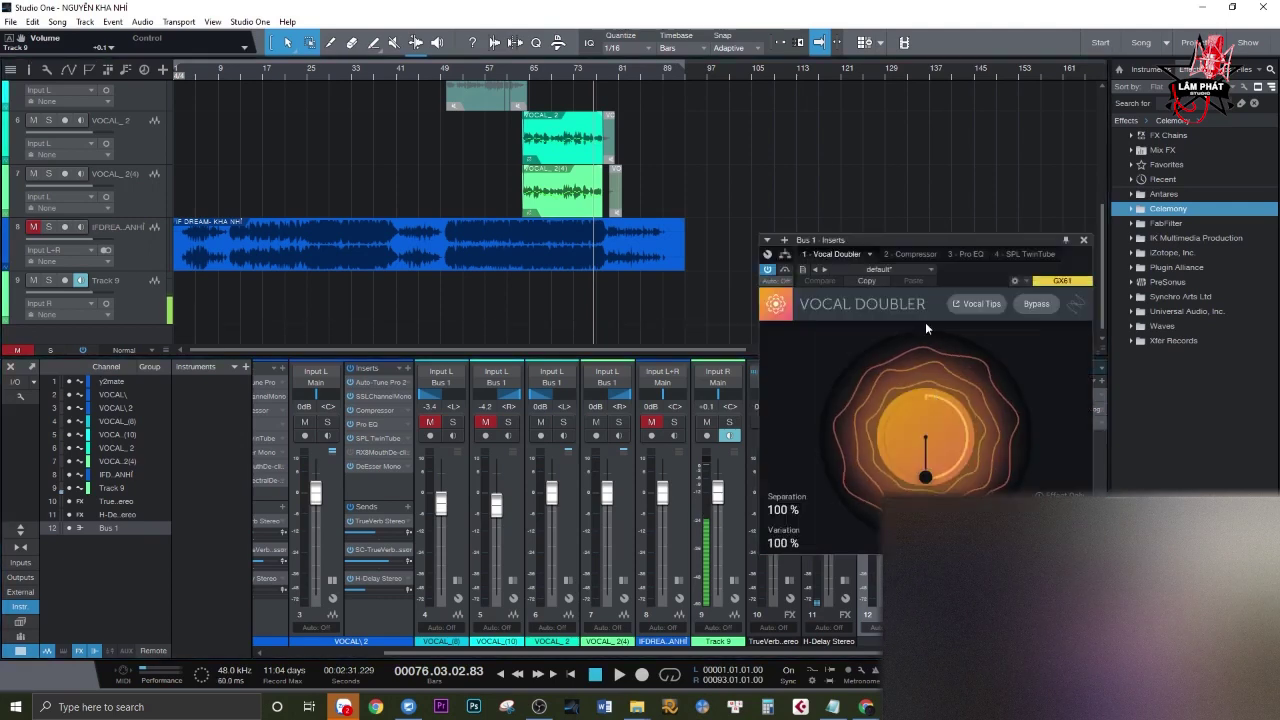
{"action": "left_click", "coordinate": [832, 197]}
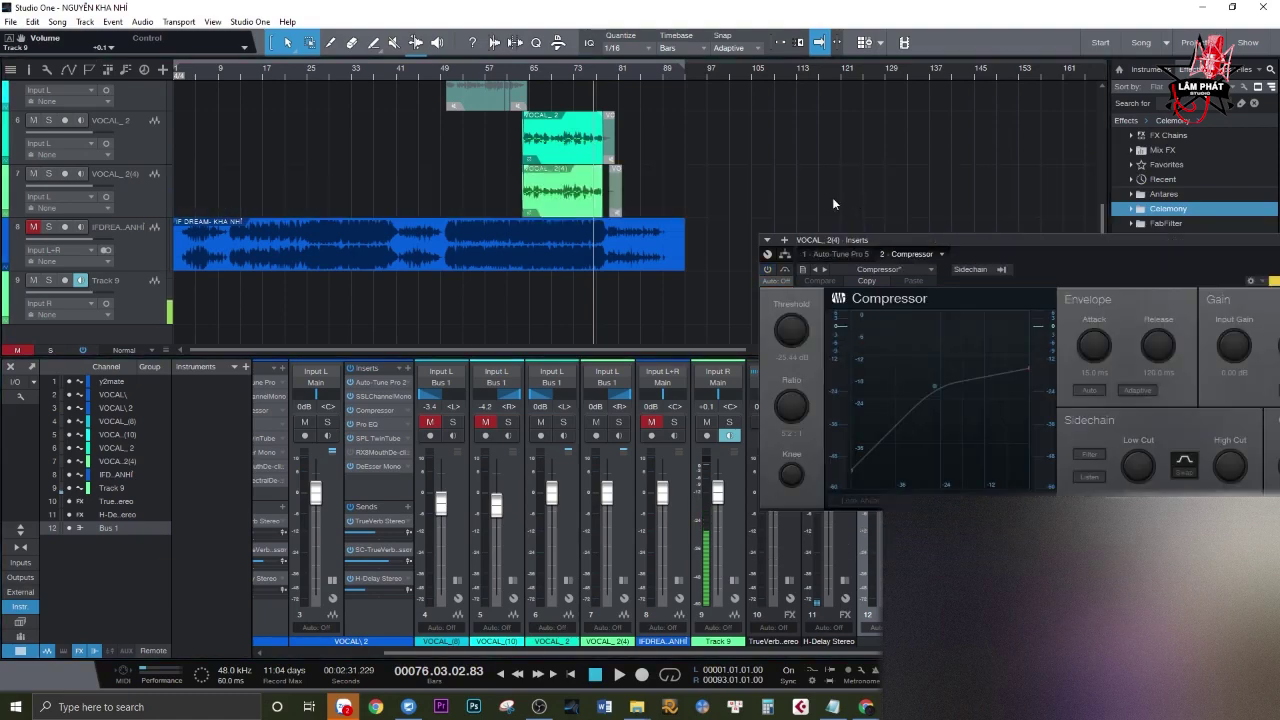
{"action": "left_click_drag", "start_coordinate": [1255, 236], "coordinate": [764, 245]}
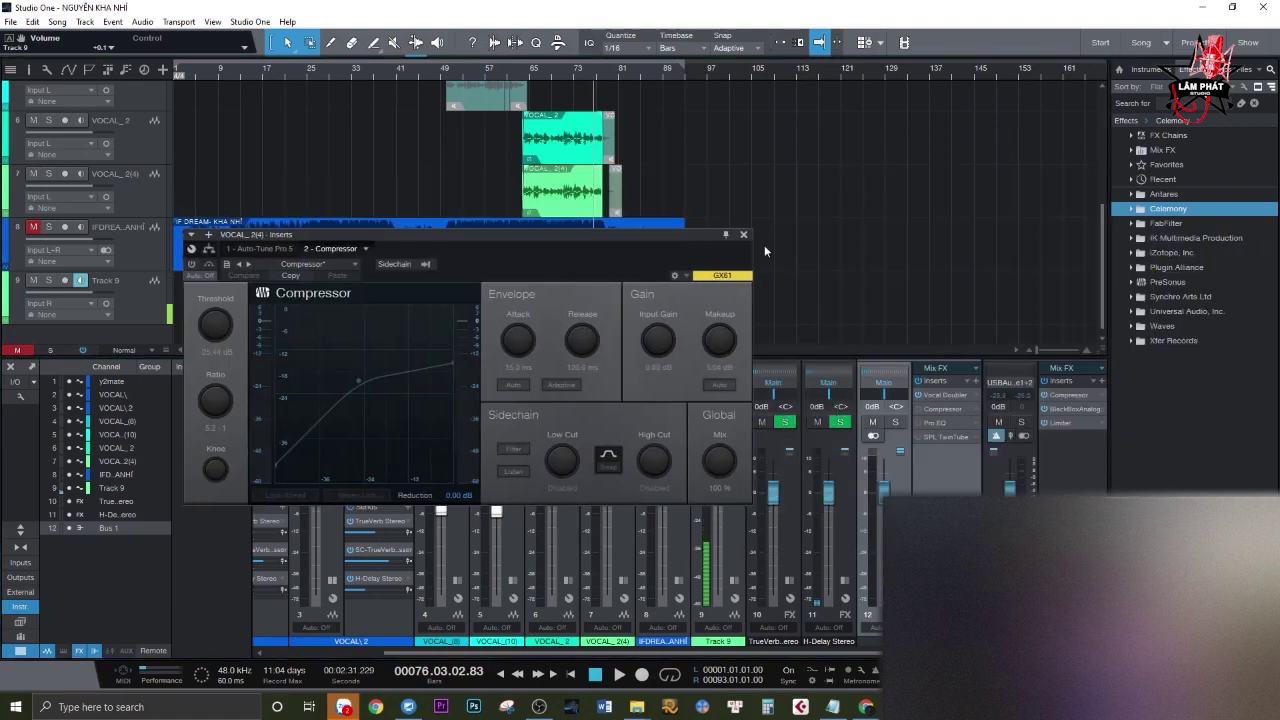
{"action": "left_click", "coordinate": [748, 232]}
{"action": "left_click", "coordinate": [929, 396]}
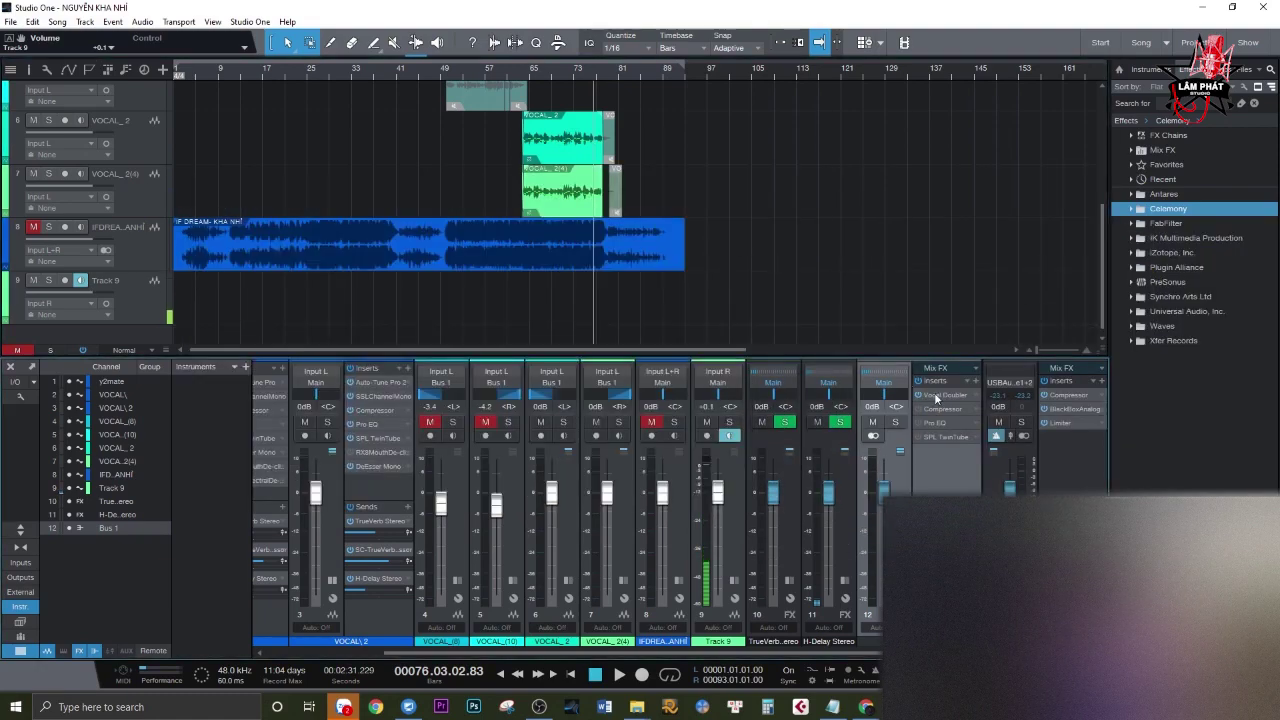
{"action": "left_click_drag", "start_coordinate": [931, 243], "coordinate": [876, 198]}
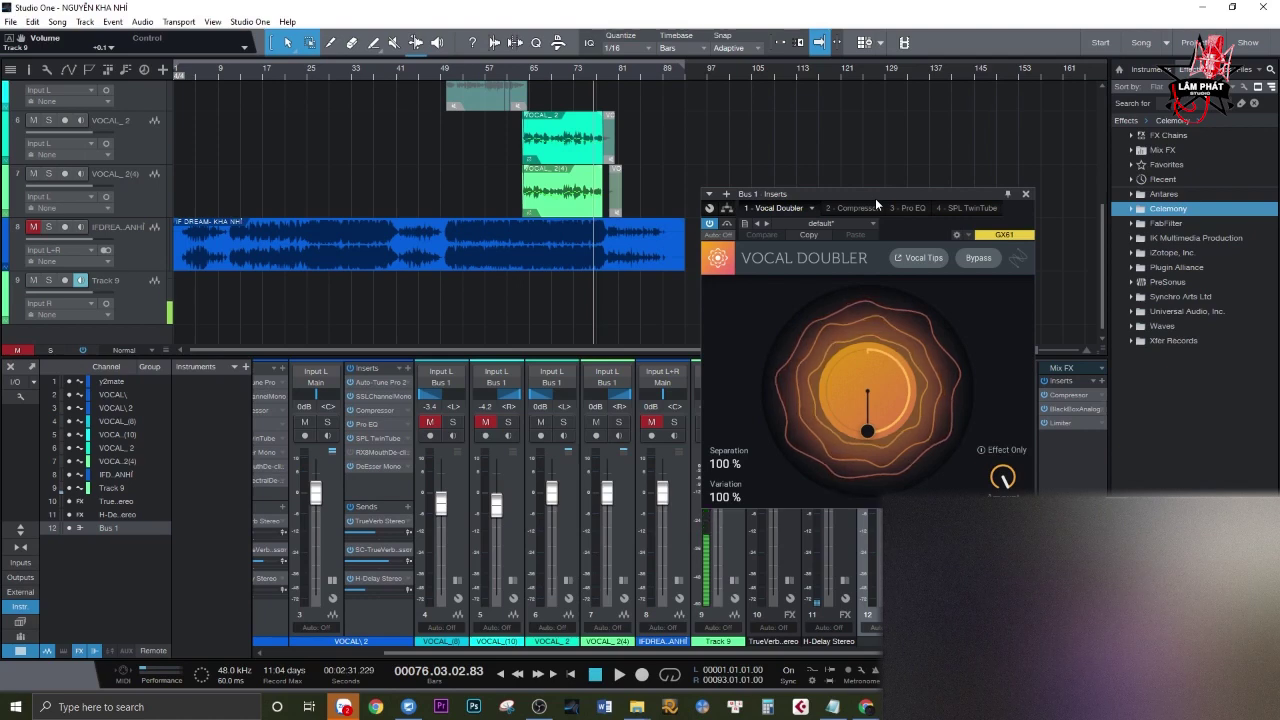
{"action": "left_click_drag", "start_coordinate": [844, 197], "coordinate": [620, 103]}
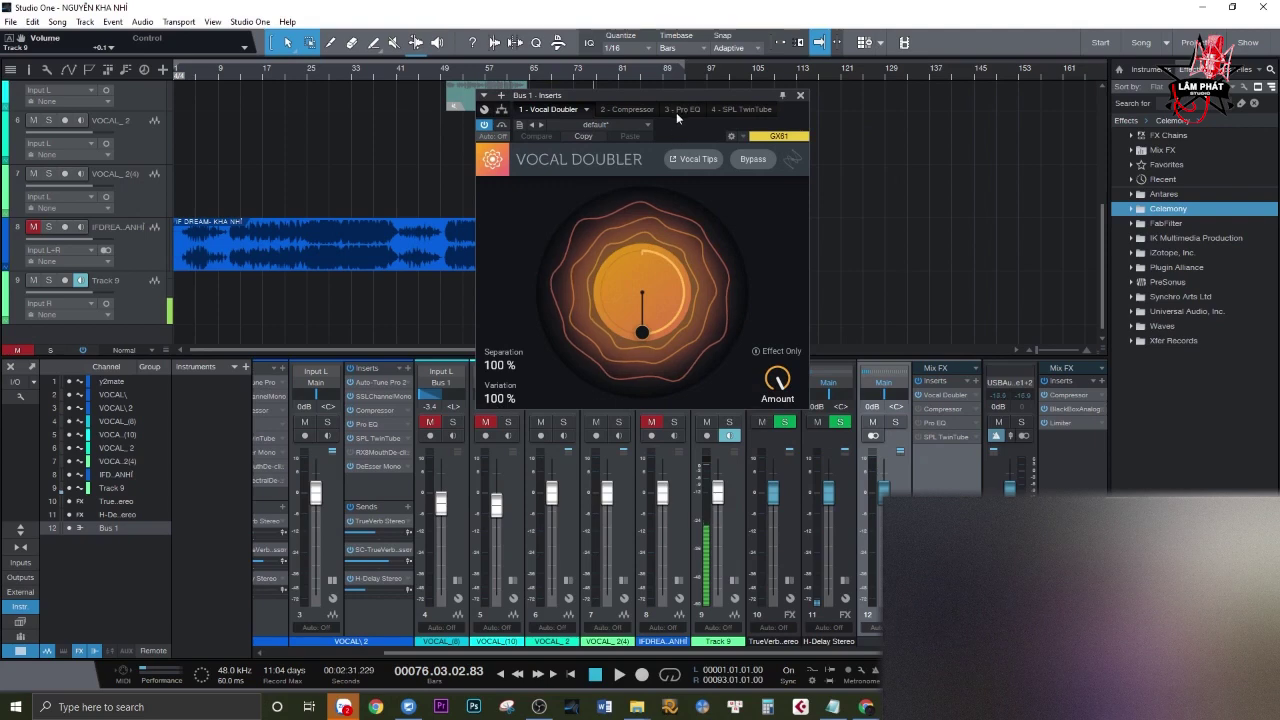
{"action": "left_click_drag", "start_coordinate": [676, 96], "coordinate": [620, 100]}
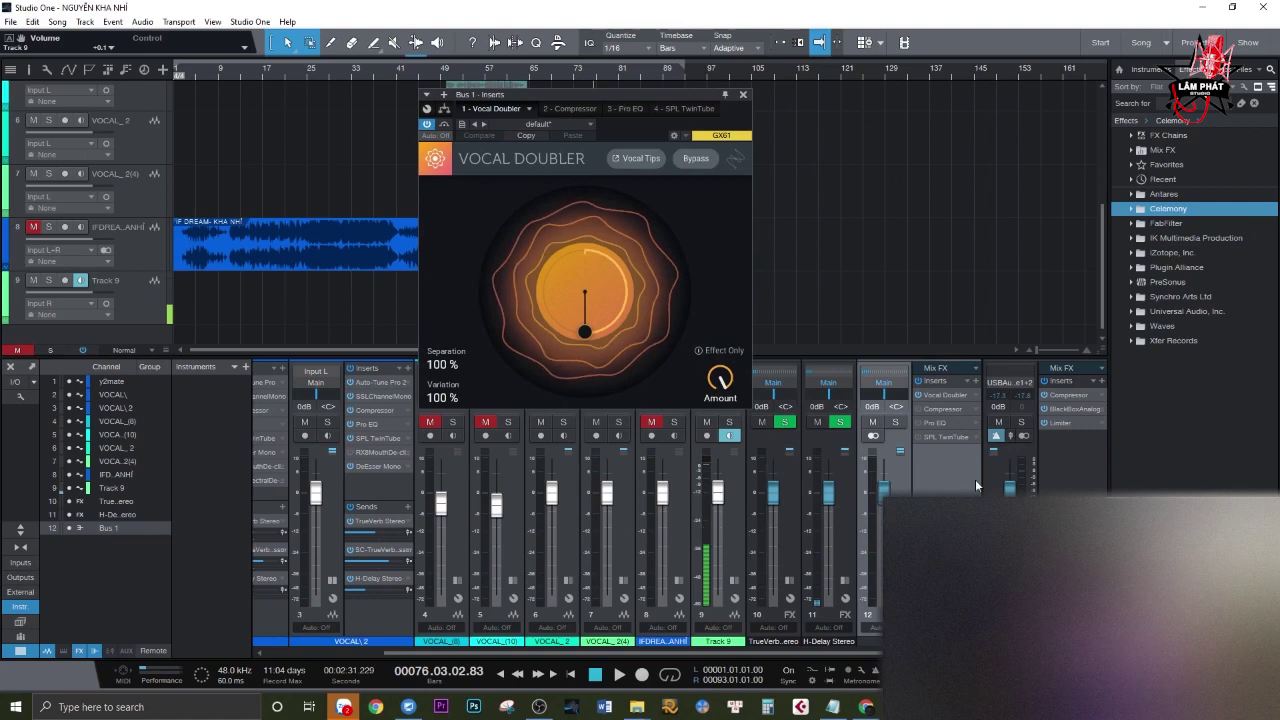
{"action": "left_click_drag", "start_coordinate": [615, 94], "coordinate": [684, 112]}
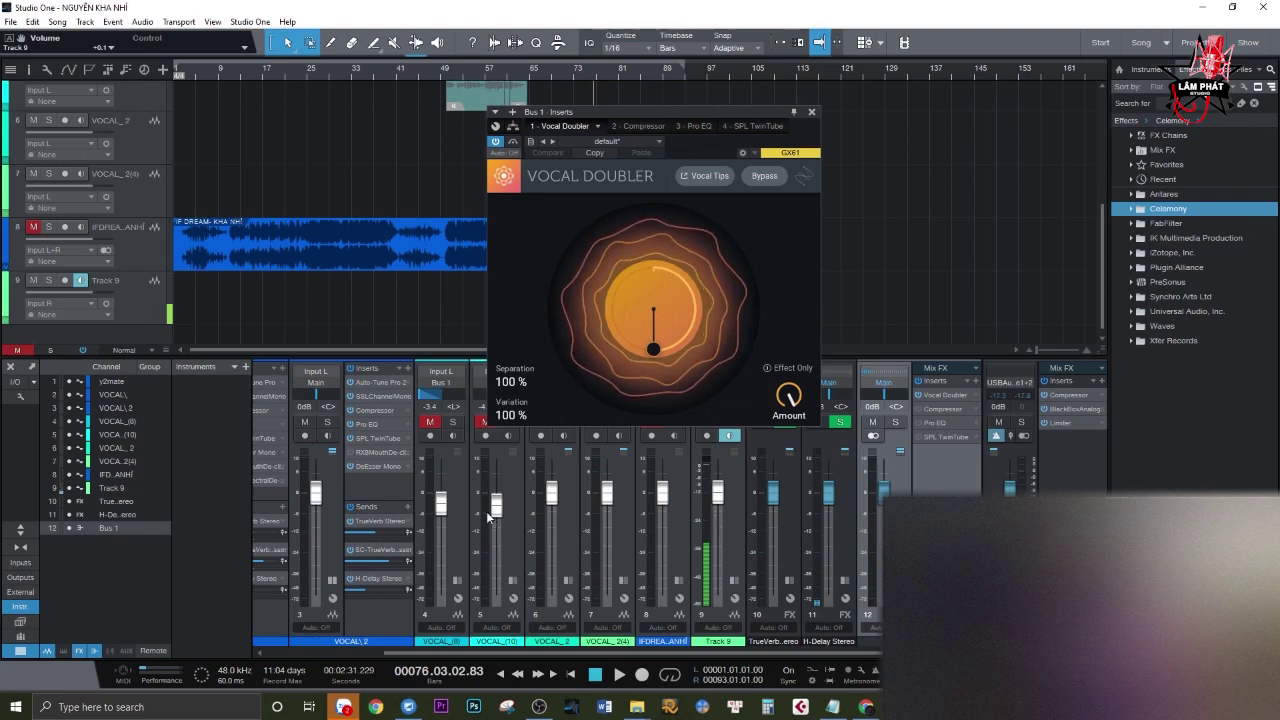
{"action": "left_click_drag", "start_coordinate": [591, 112], "coordinate": [968, 88]}
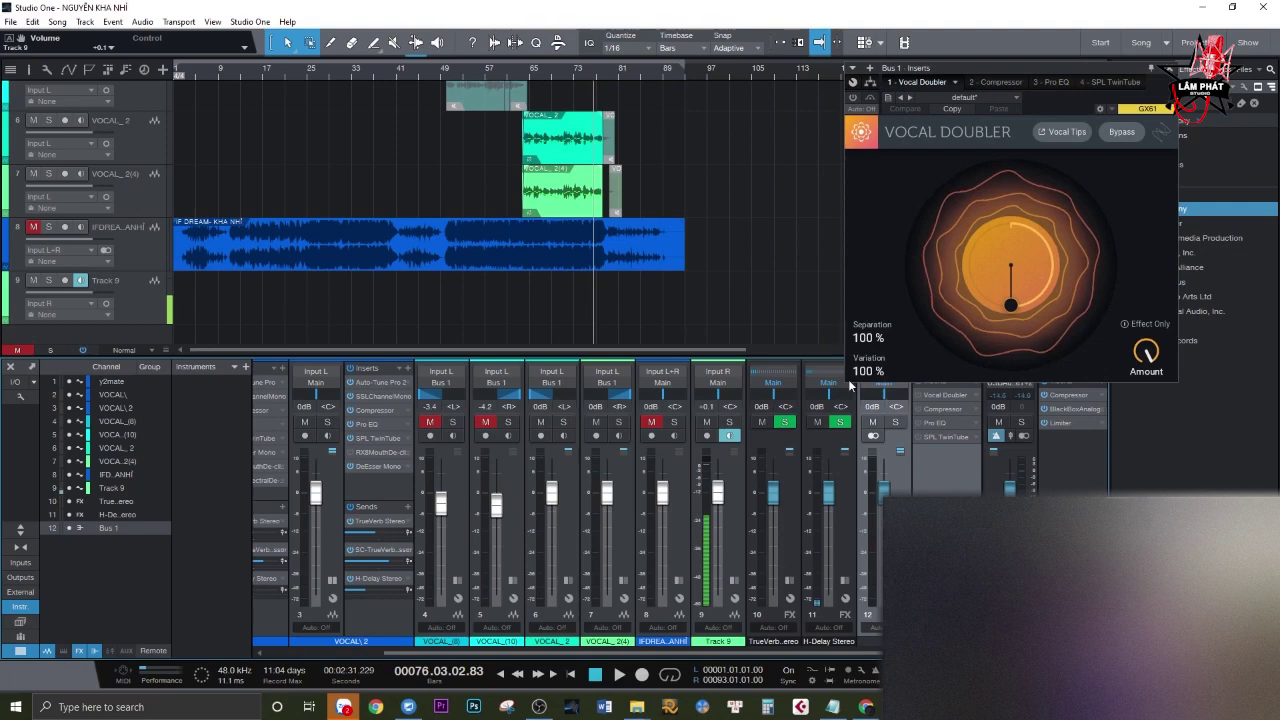
Shrink the track heights, mute the VOCAL\ track, and start playback from about bar 64 to hear the VOCAL_ 2 and VOCAL_ 2(4) doubles
{"action": "left_click", "coordinate": [129, 189]}
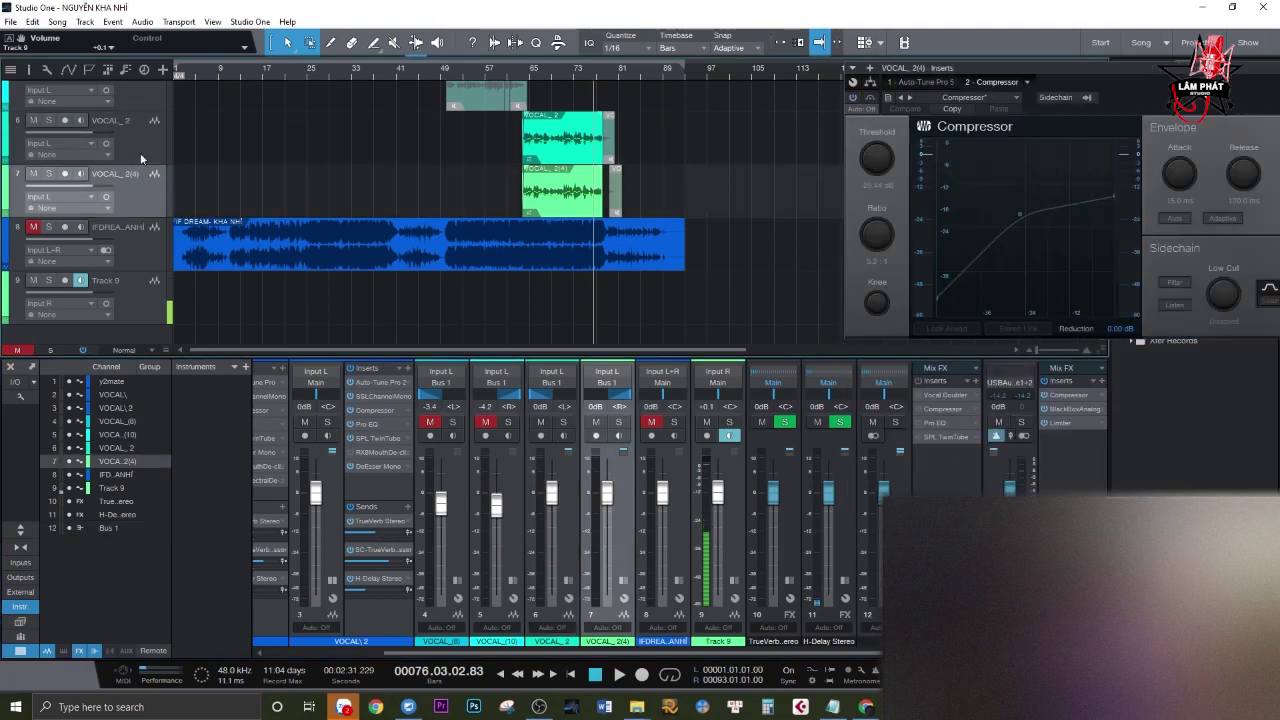
{"action": "left_click", "coordinate": [140, 153]}
{"action": "key", "text": "shift+w"}
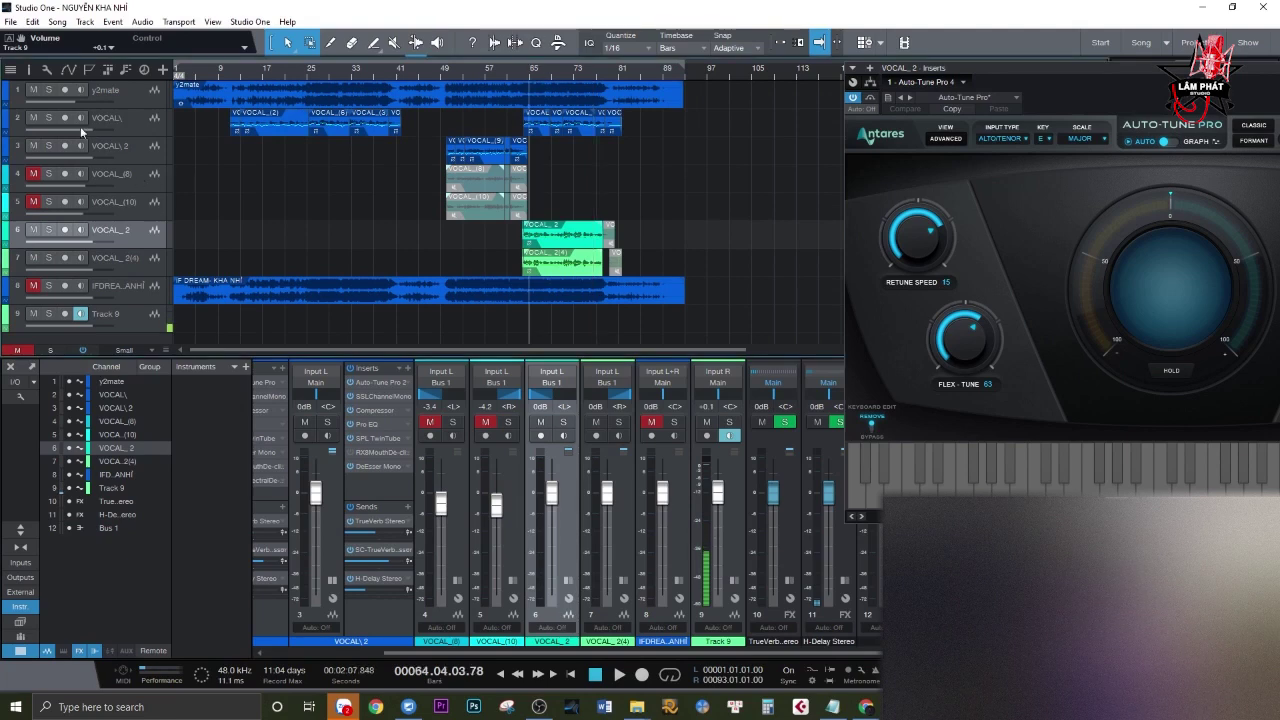
{"action": "left_click", "coordinate": [33, 117]}
{"action": "key", "text": "space"}
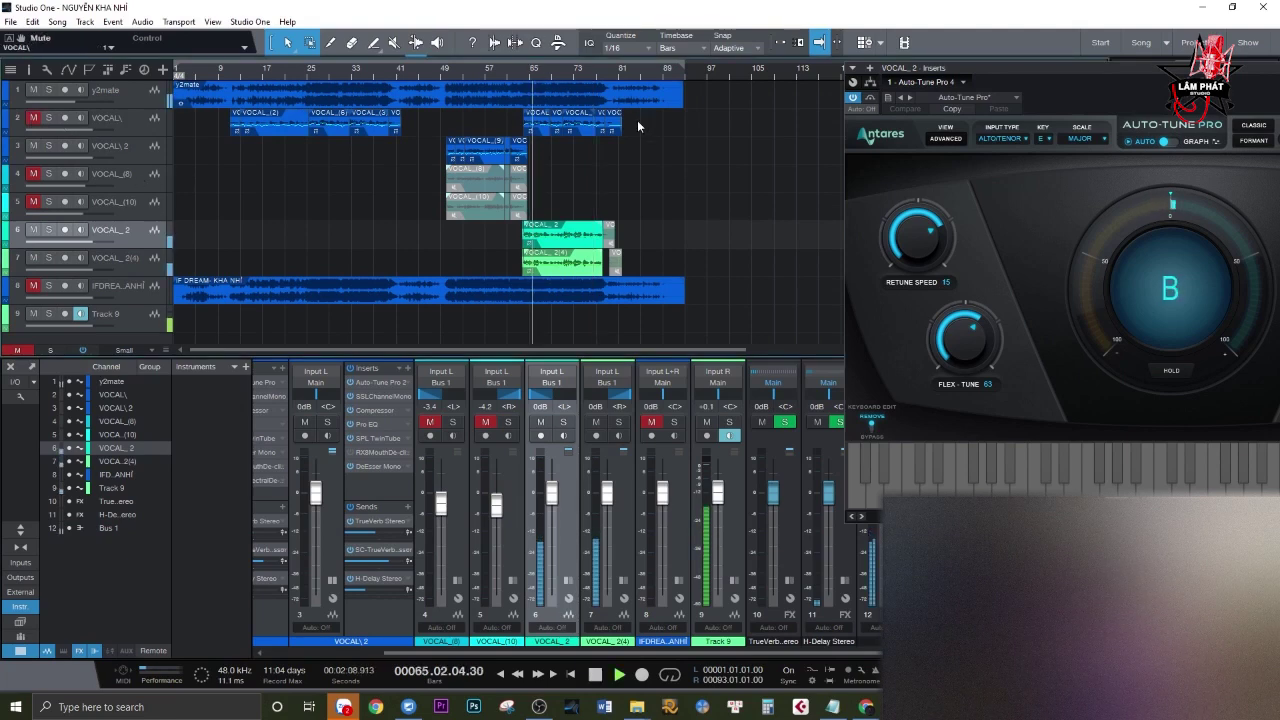
Close the Auto-Tune Pro window of VOCAL_ 2, listen through the doubled vocal section, and stop playback
{"action": "left_click_drag", "start_coordinate": [1048, 66], "coordinate": [623, 68]}
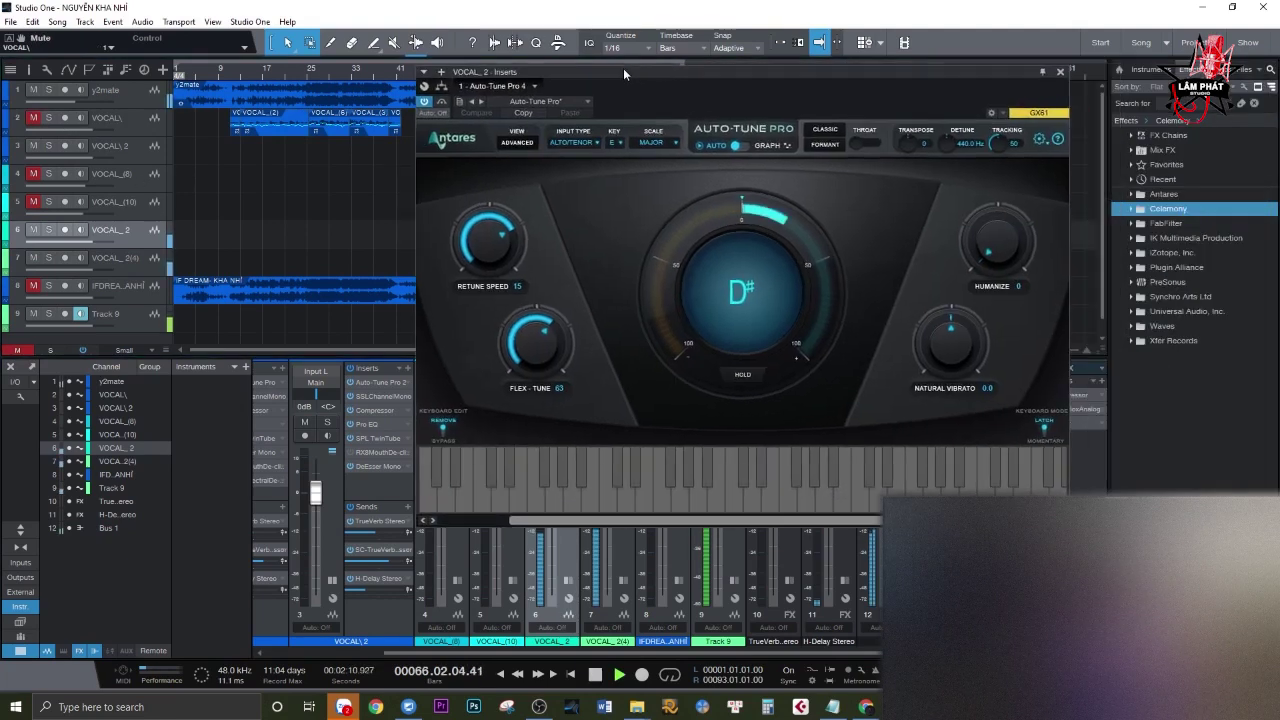
{"action": "left_click", "coordinate": [1060, 73]}
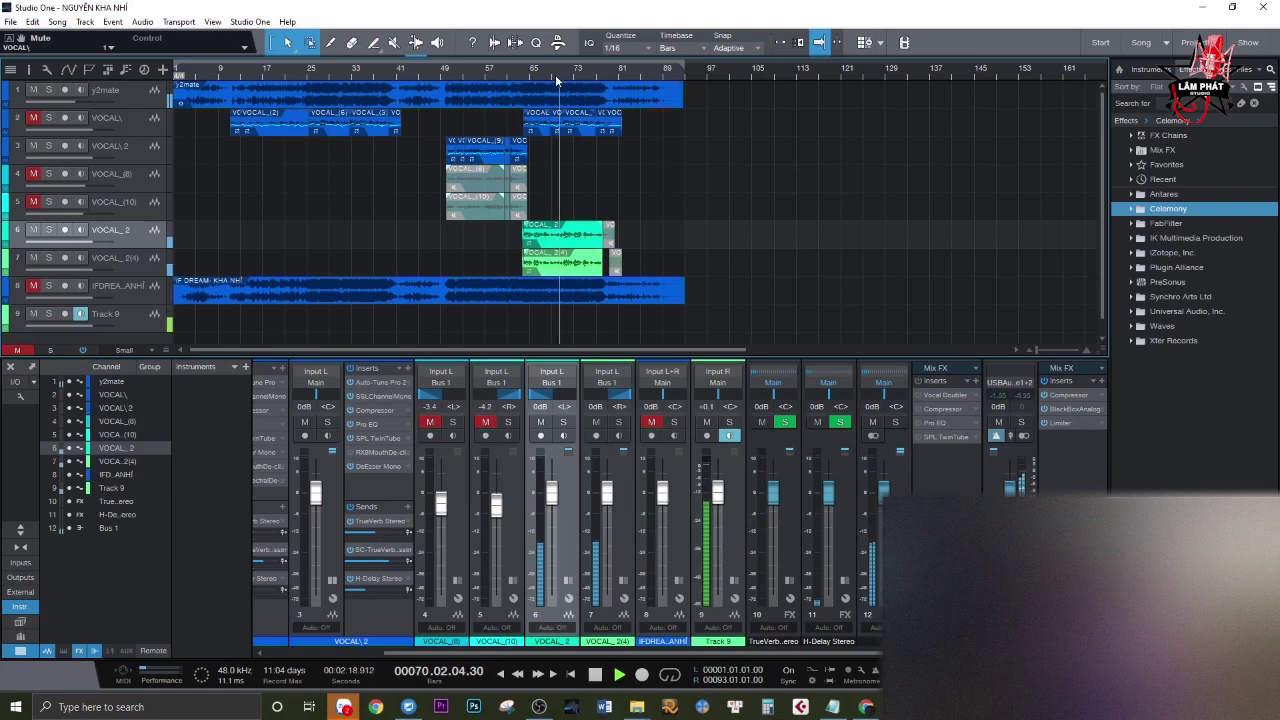
{"action": "scroll", "coordinate": [556, 80], "scroll_direction": "up", "scroll_amount": 2}
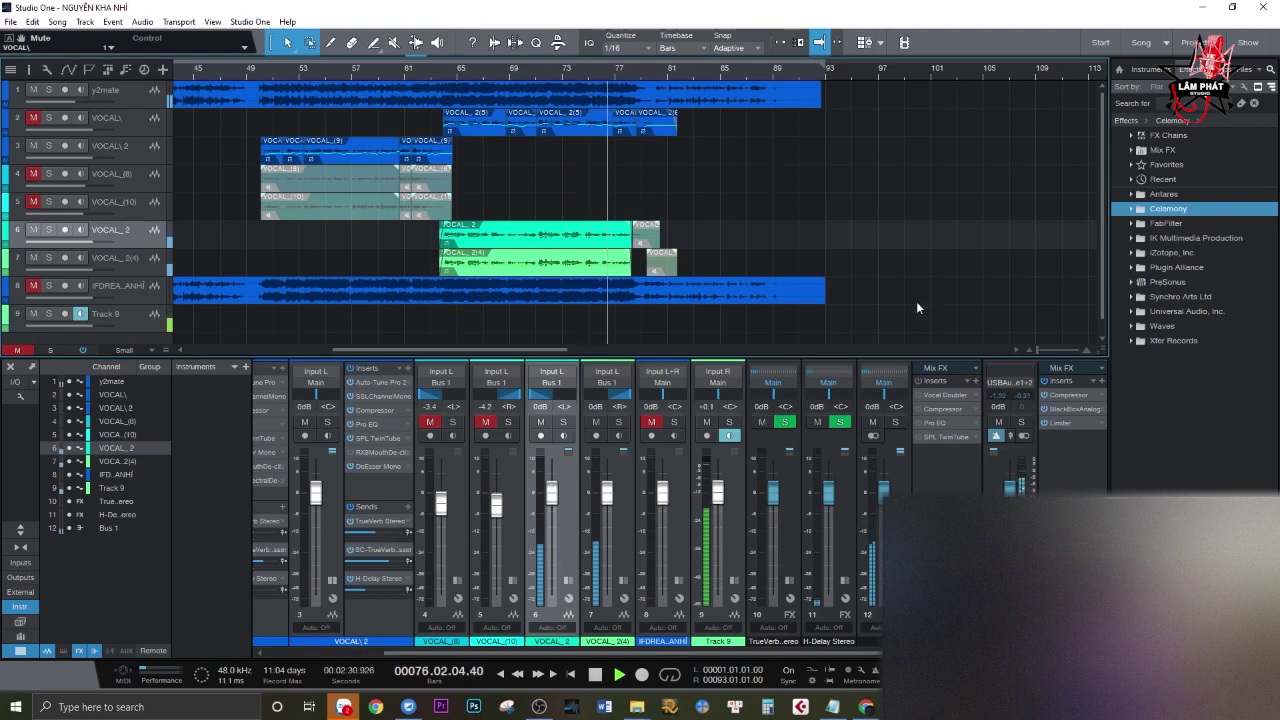
{"action": "key", "text": "space"}
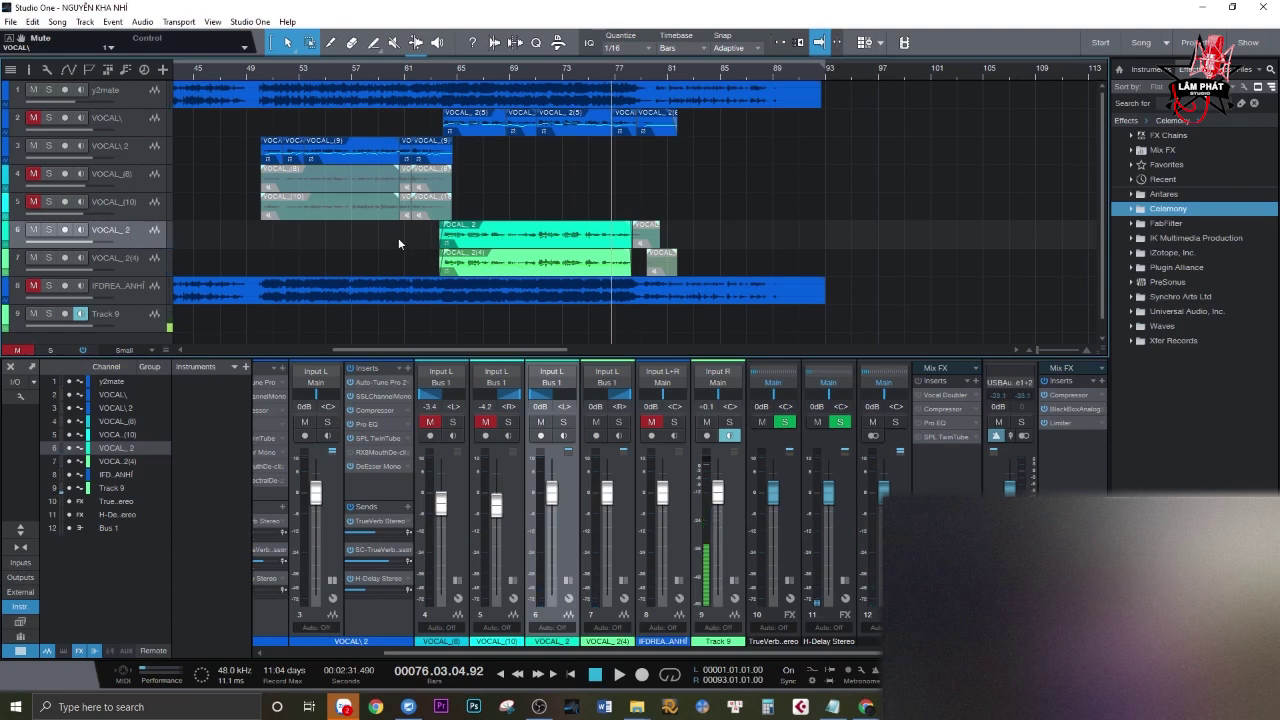
Select VOCAL_ 2(4) and the Bus 1 channel, and audition a short passage of the bussed vocals
{"action": "left_click", "coordinate": [143, 264]}
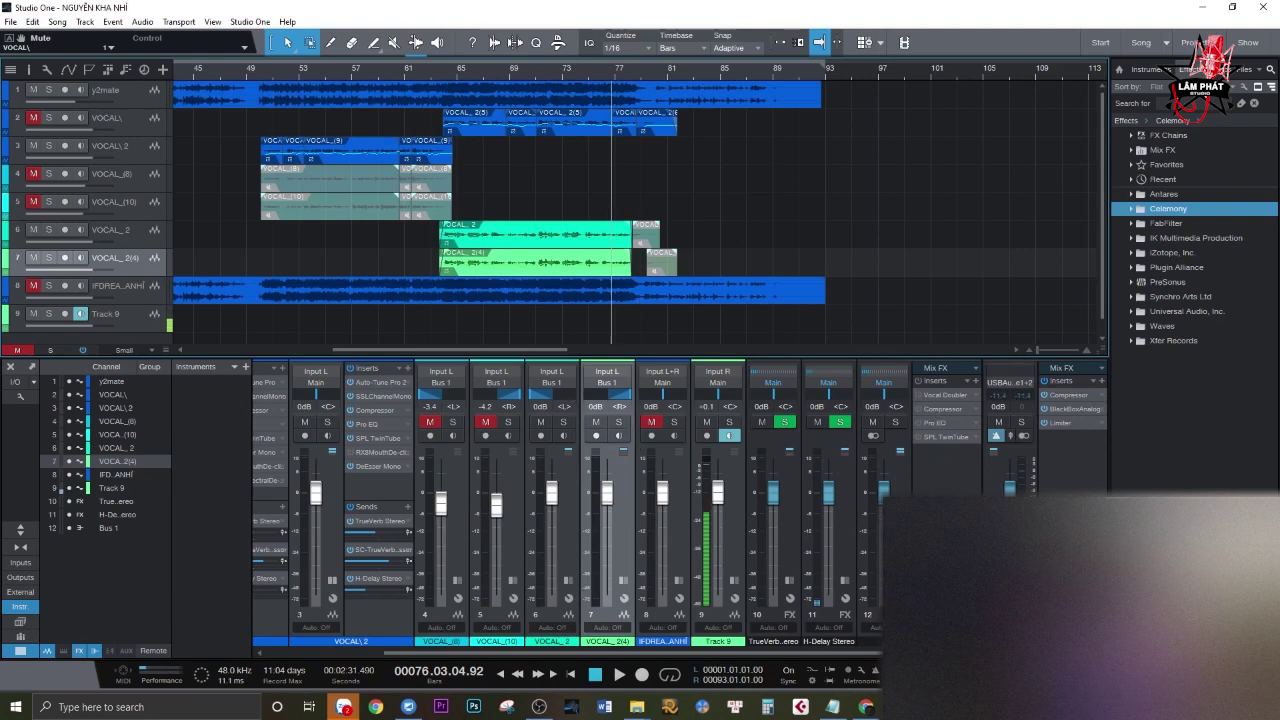
{"action": "left_click", "coordinate": [926, 470]}
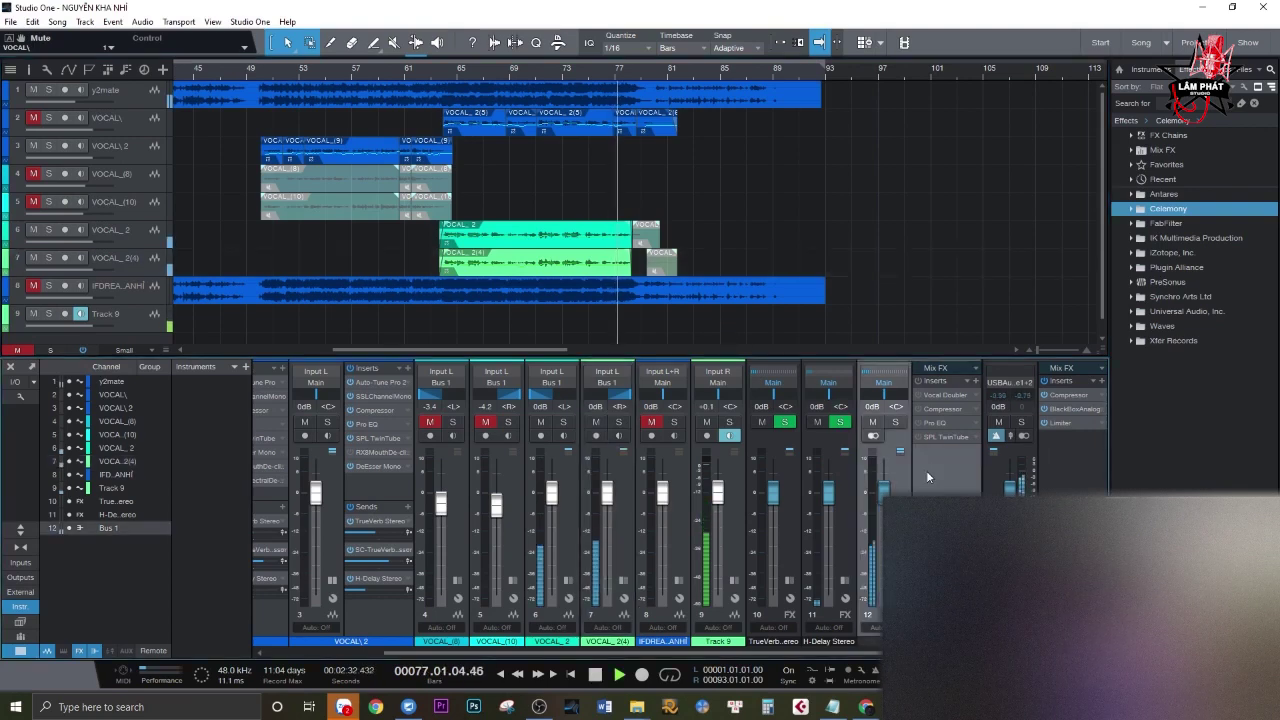
{"action": "key", "text": "space"}
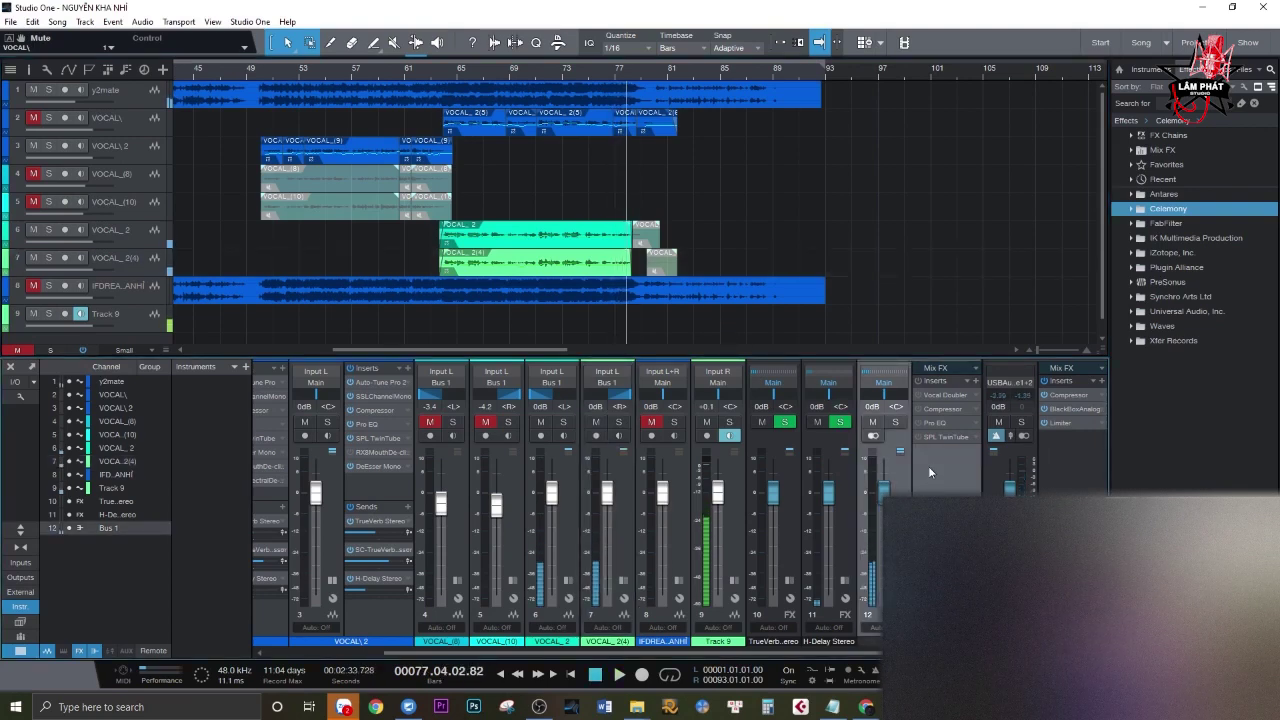
Activate the existing Vocal Doubler on Bus 1, view its settings, and close its window
{"action": "left_click", "coordinate": [920, 398]}
{"action": "left_click", "coordinate": [940, 396]}
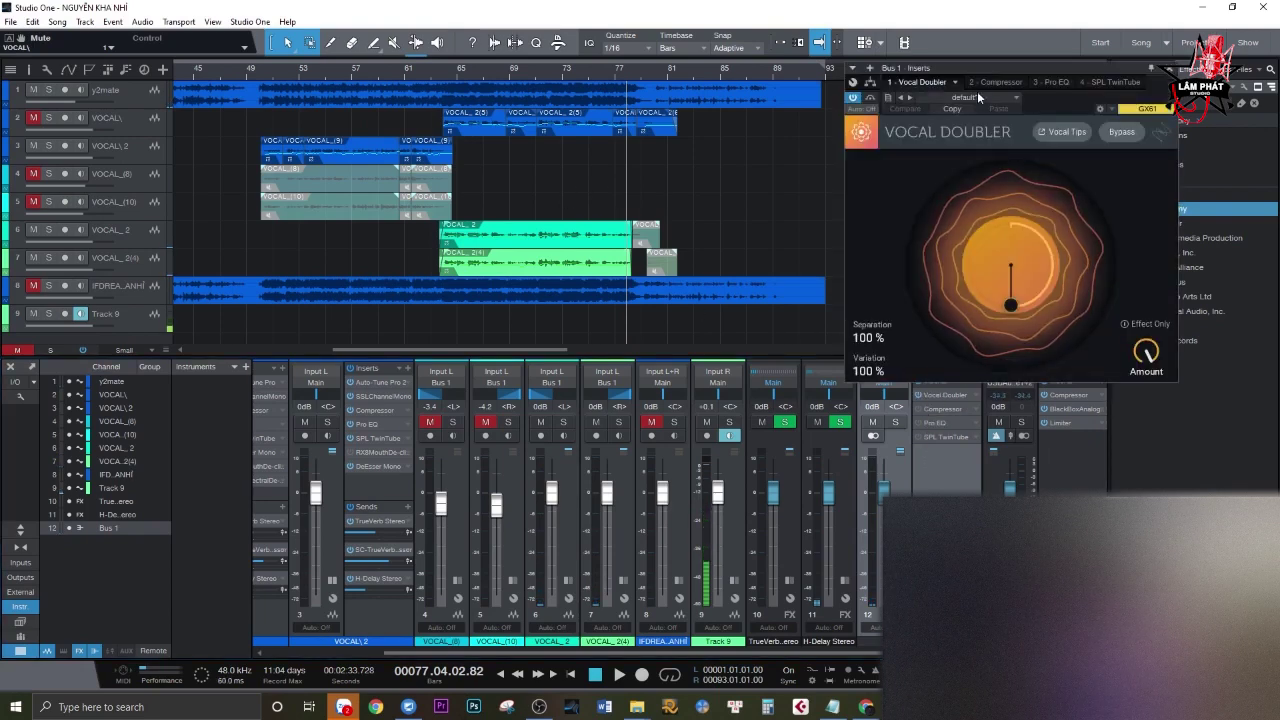
{"action": "left_click_drag", "start_coordinate": [986, 66], "coordinate": [928, 76]}
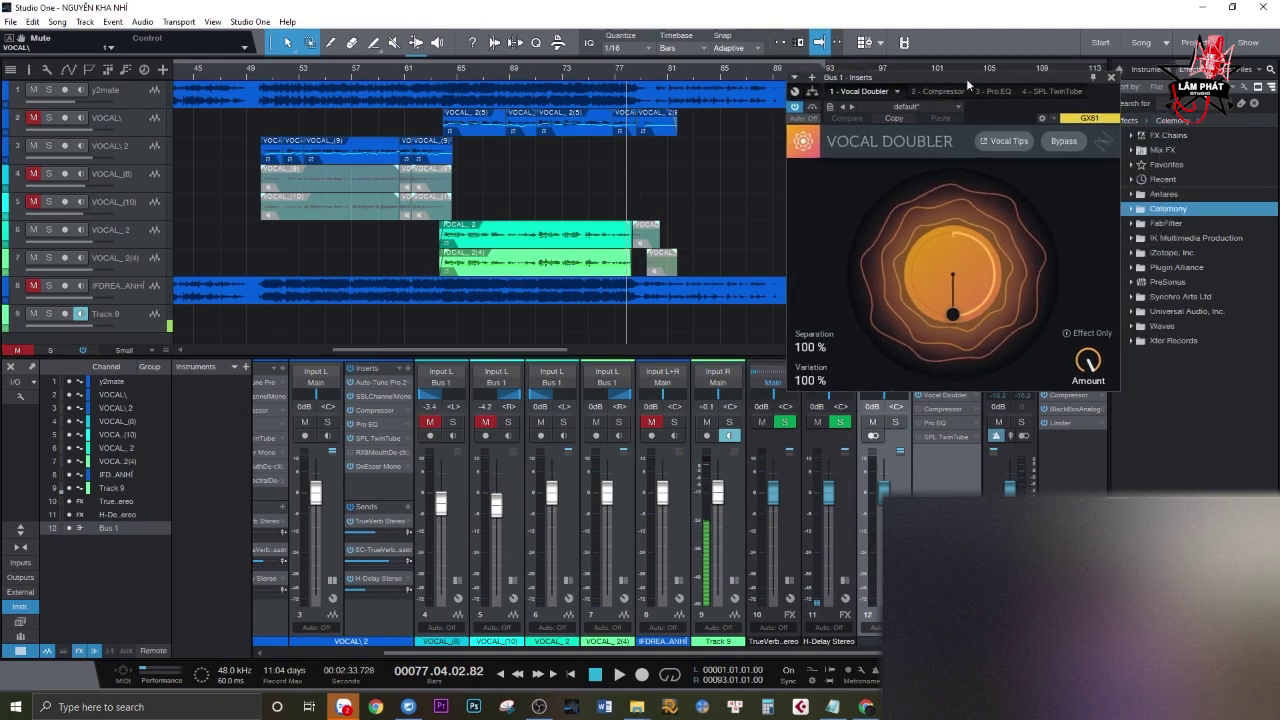
{"action": "left_click", "coordinate": [1110, 78]}
Remove the existing Vocal Doubler from Bus 1 and insert a fresh iZotope Vocal Doubler as the bus's first effect
{"action": "right_click", "coordinate": [953, 400]}
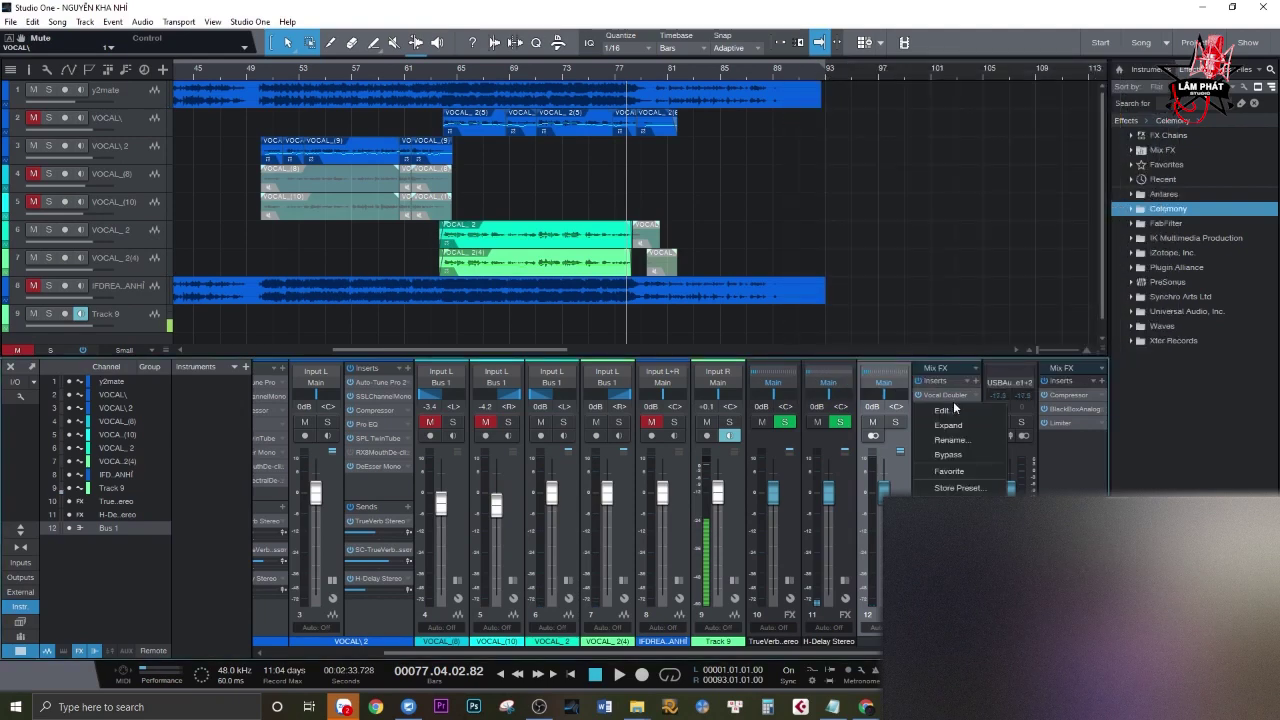
{"action": "key", "text": "Escape"}
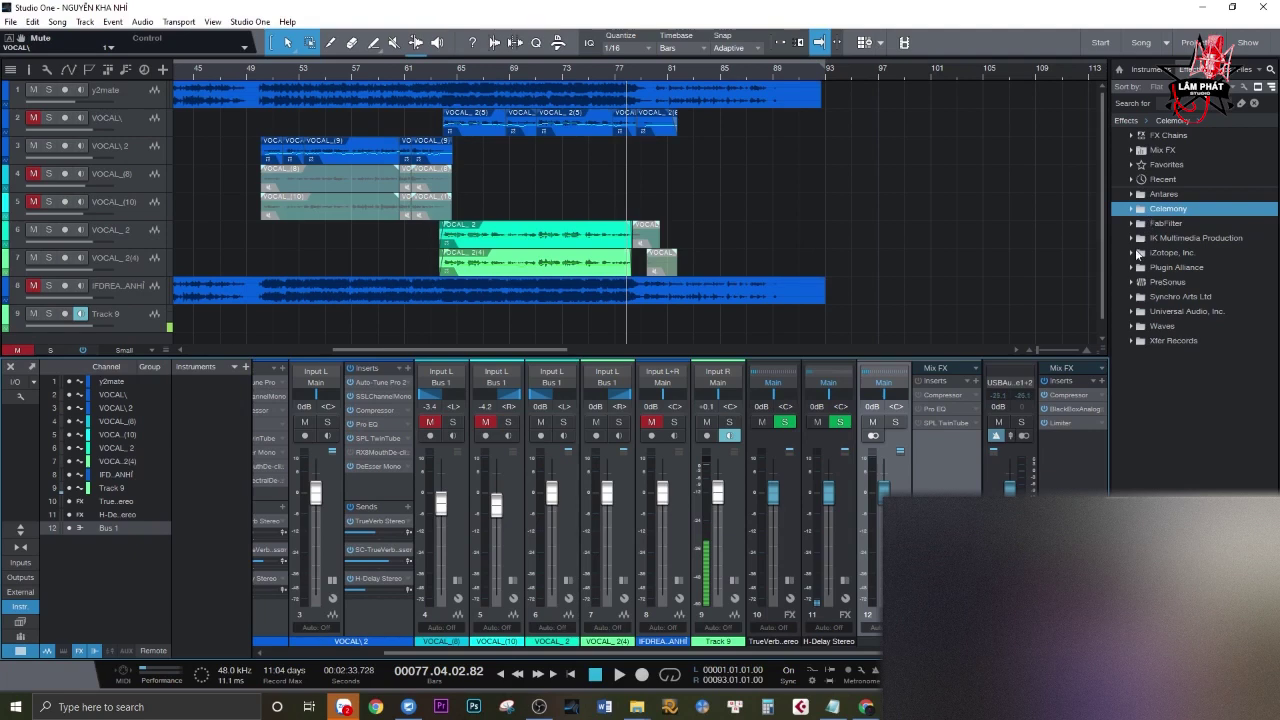
{"action": "left_click", "coordinate": [1133, 252]}
{"action": "left_click_drag", "start_coordinate": [1160, 483], "coordinate": [953, 395]}
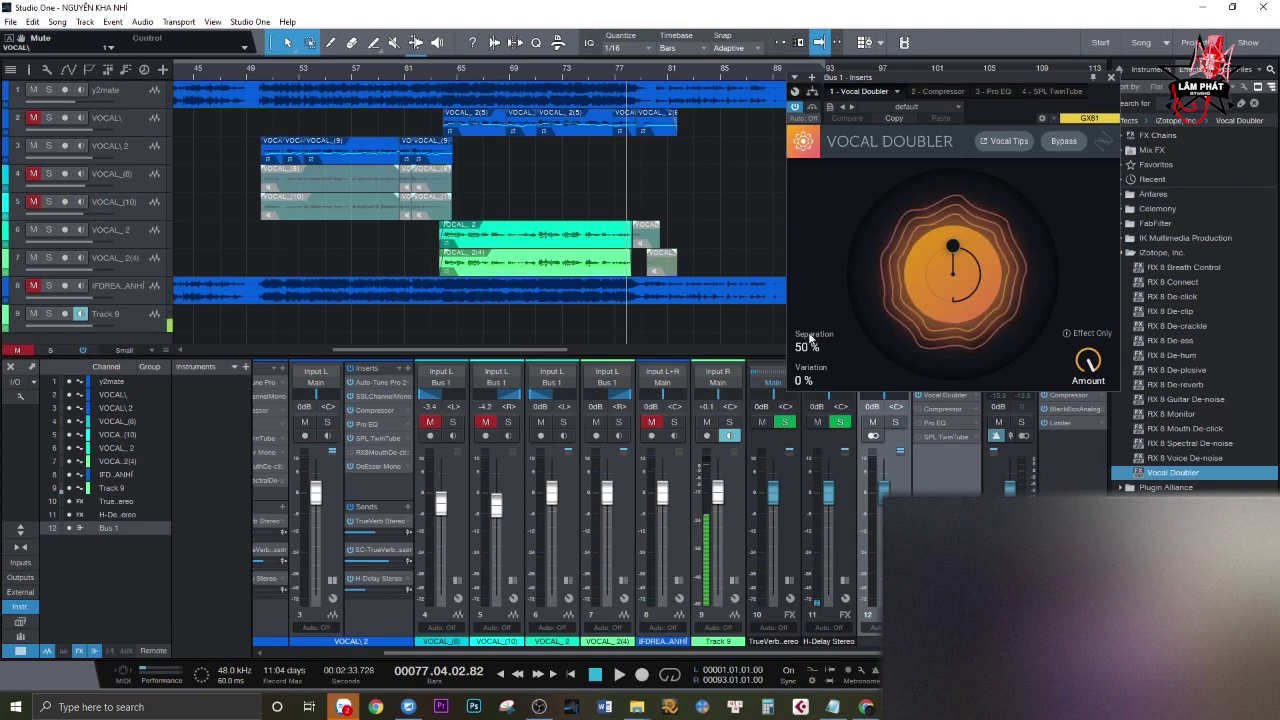
Mute the y2mate track, reopen the Vocal Doubler on Bus 1, and play the vocals from about bar 64
{"action": "left_click", "coordinate": [33, 89]}
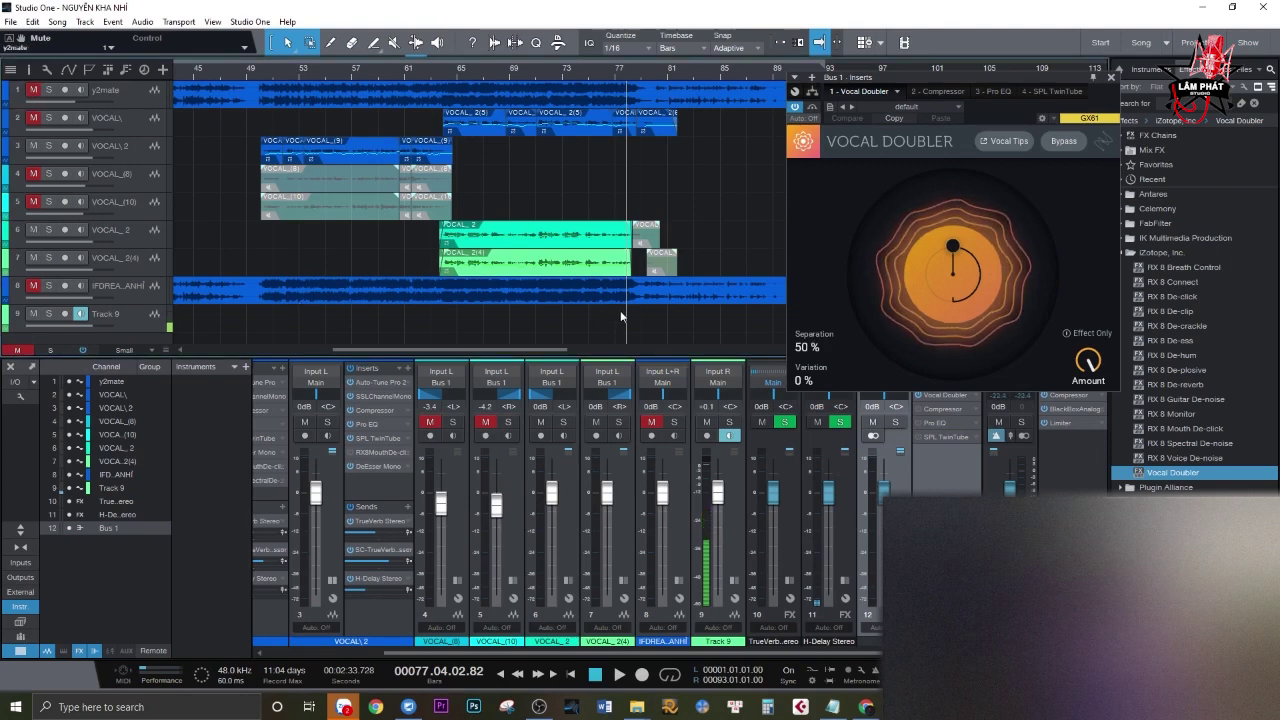
{"action": "left_click", "coordinate": [1111, 76]}
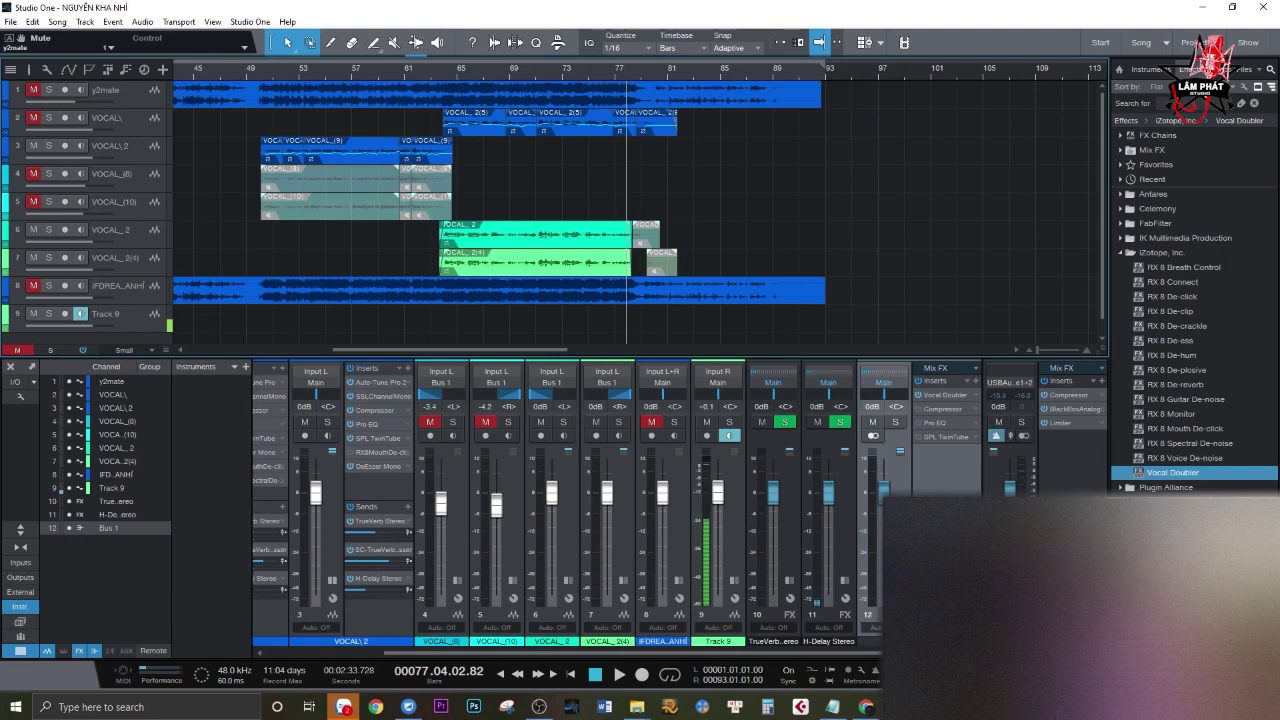
{"action": "left_click", "coordinate": [946, 396]}
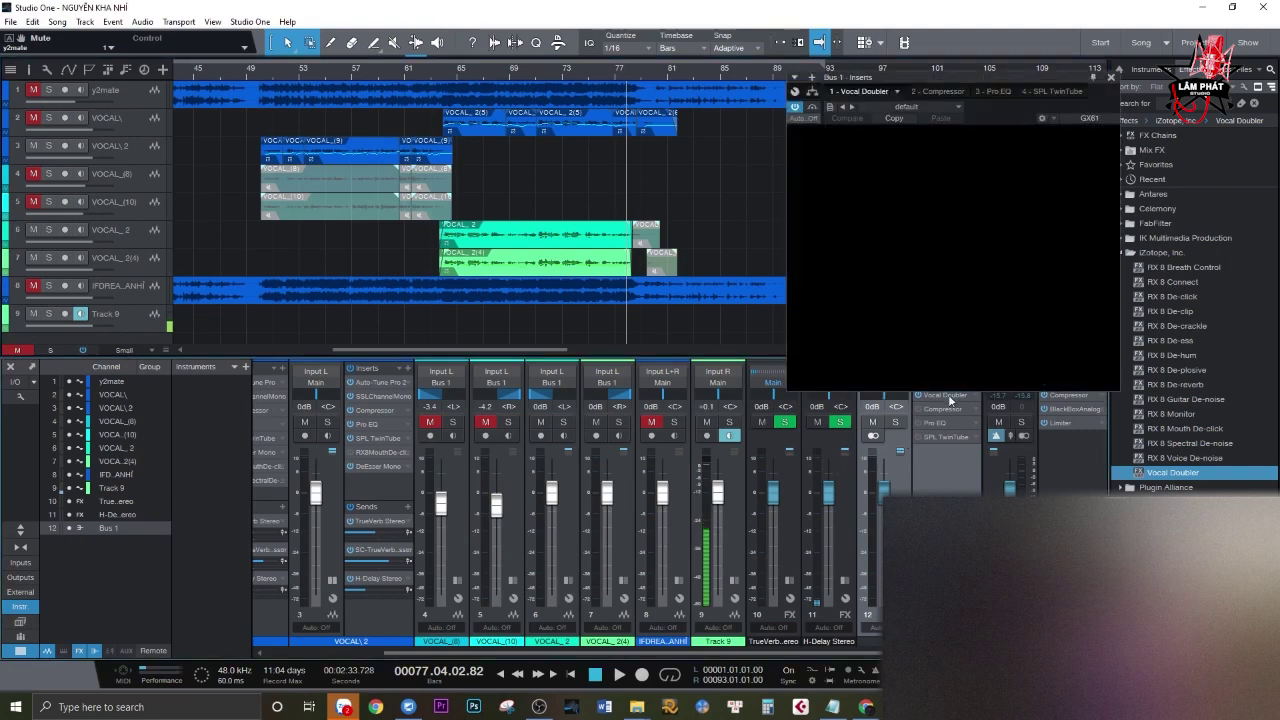
{"action": "left_click", "coordinate": [446, 82]}
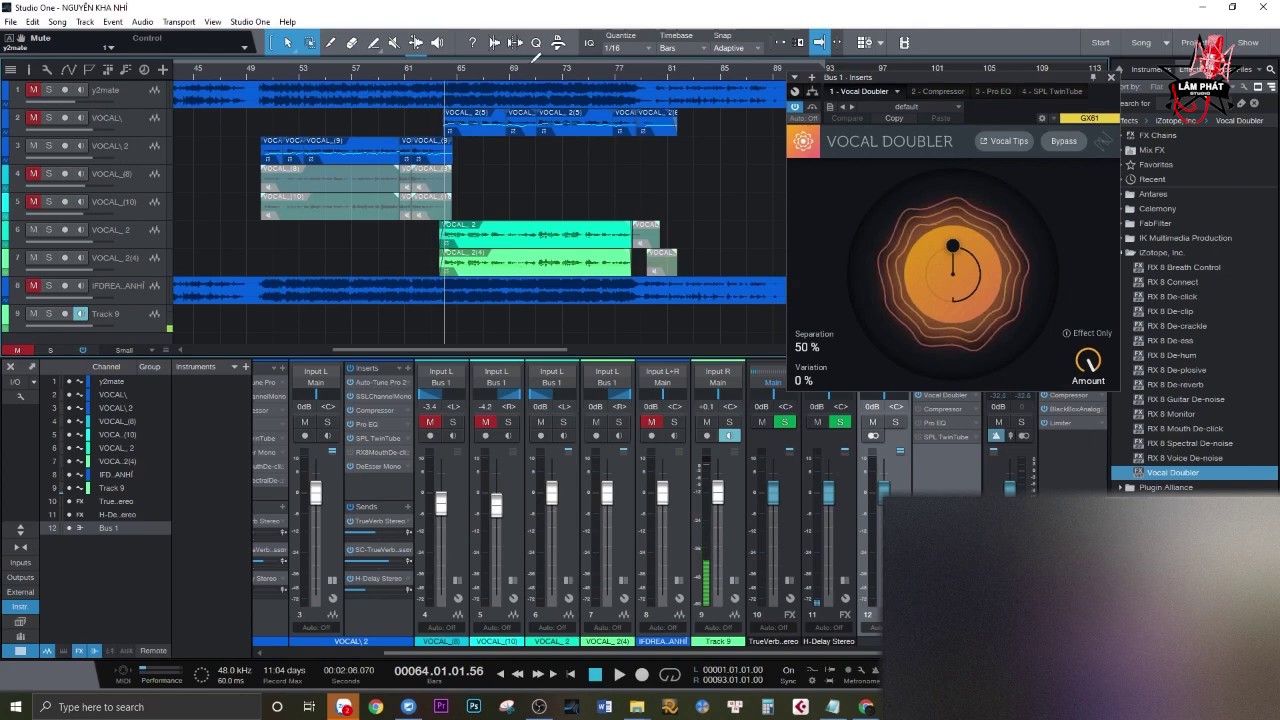
{"action": "key", "text": "space"}
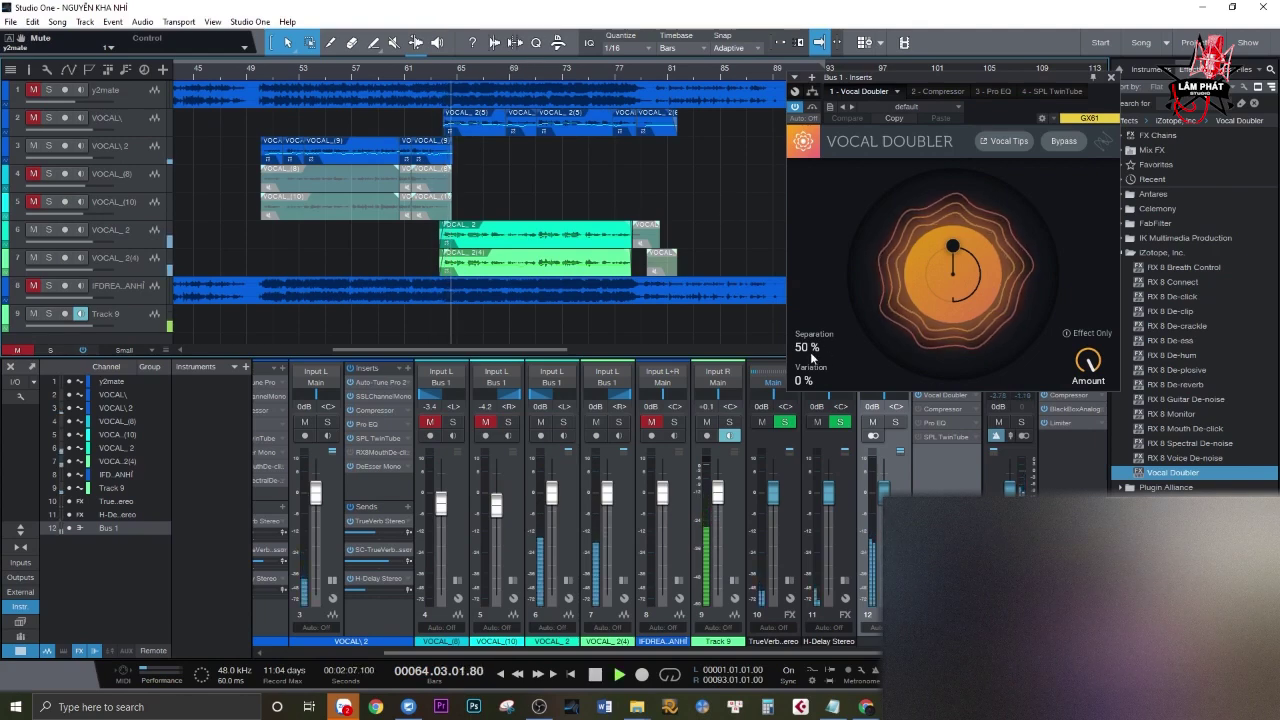
Compare the Vocal Doubler's Separation at 100 % and 0 %, and leave it set to 100 %
{"action": "left_click_drag", "start_coordinate": [805, 350], "coordinate": [784, 235]}
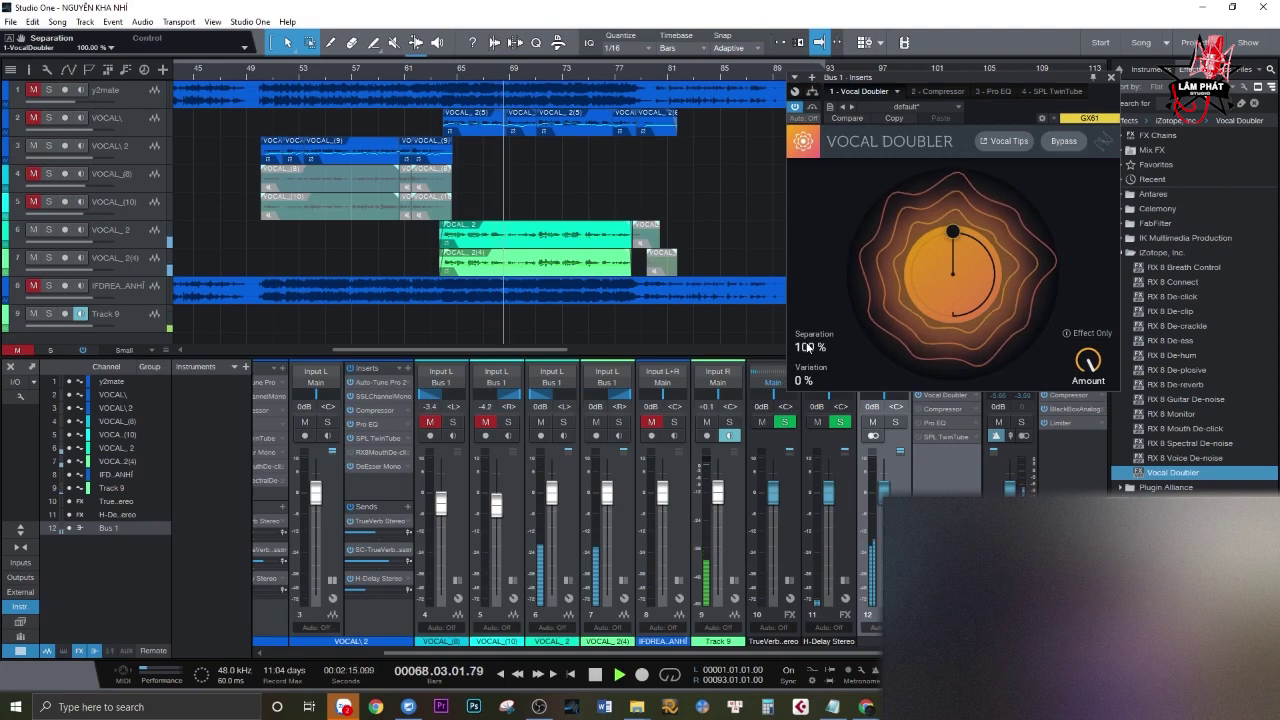
{"action": "left_click_drag", "start_coordinate": [807, 347], "coordinate": [806, 536]}
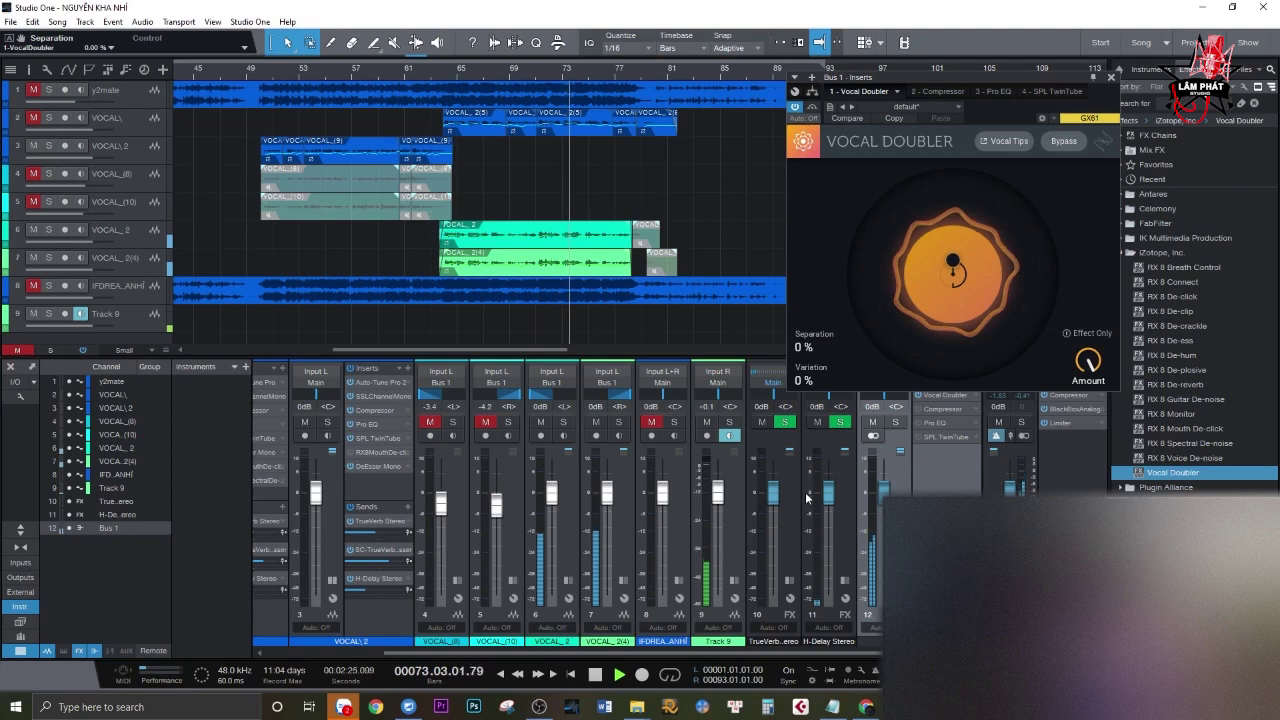
{"action": "left_click_drag", "start_coordinate": [808, 358], "coordinate": [794, 160]}
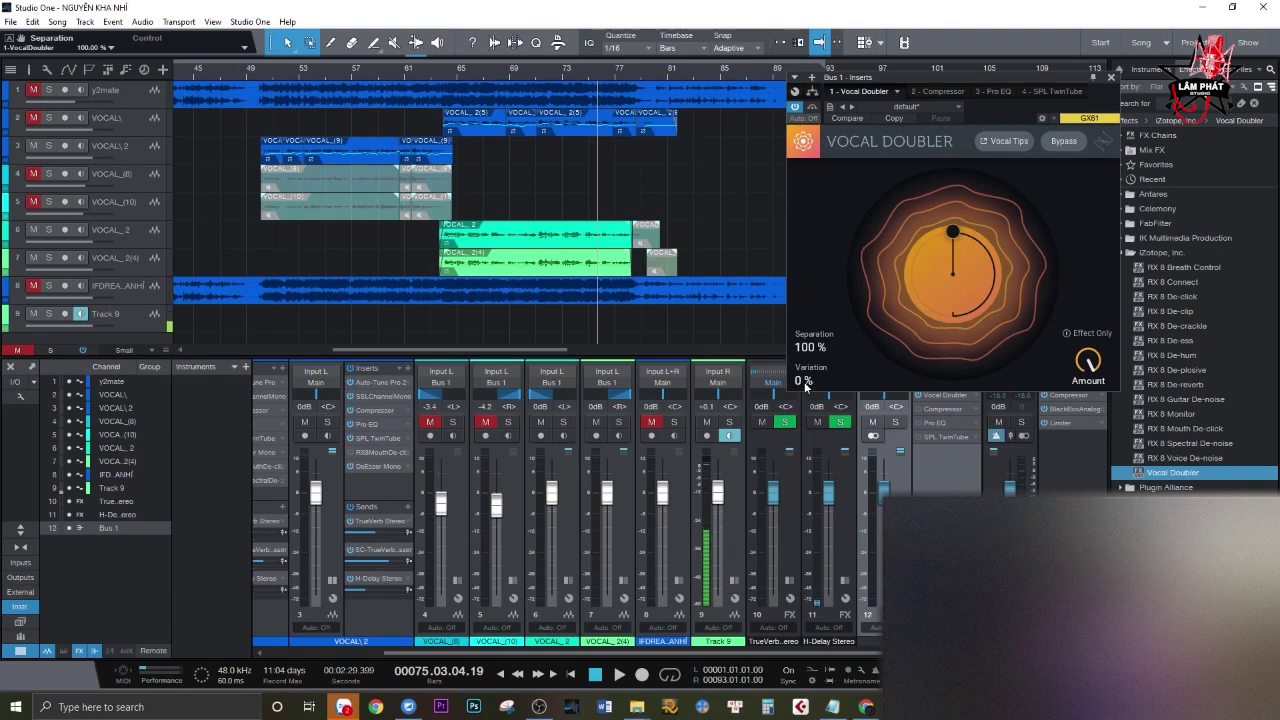
Open the Vocal Doubler's online vocal tips article and read down to its plug-in description and free download section
{"action": "left_click", "coordinate": [1010, 142]}
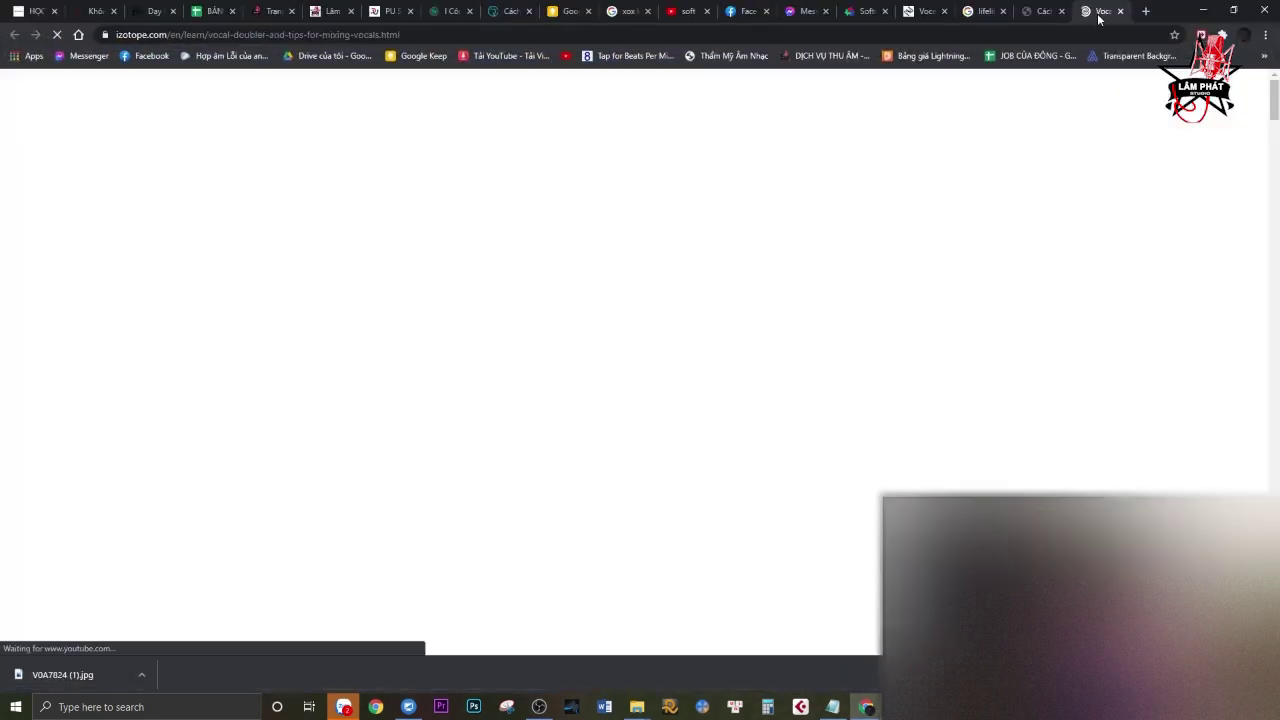
{"action": "scroll", "coordinate": [862, 296], "scroll_direction": "down", "scroll_amount": 2}
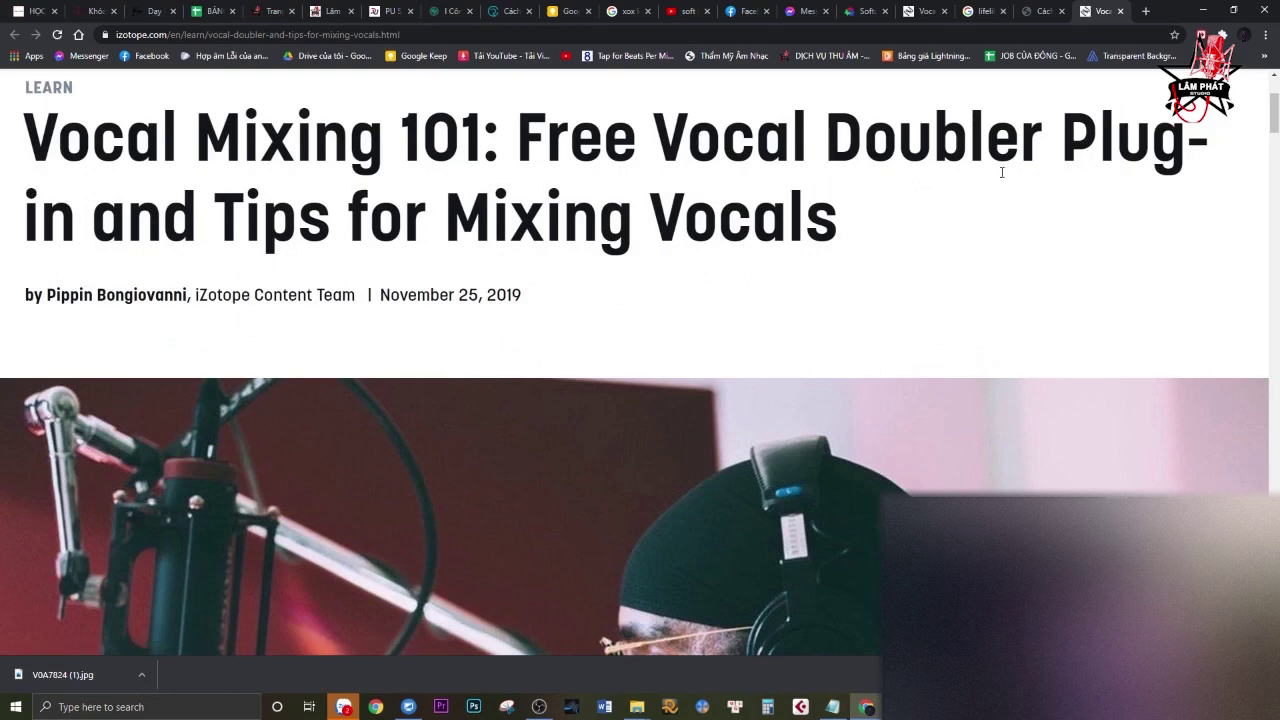
{"action": "scroll", "coordinate": [1015, 240], "scroll_direction": "down", "scroll_amount": 11}
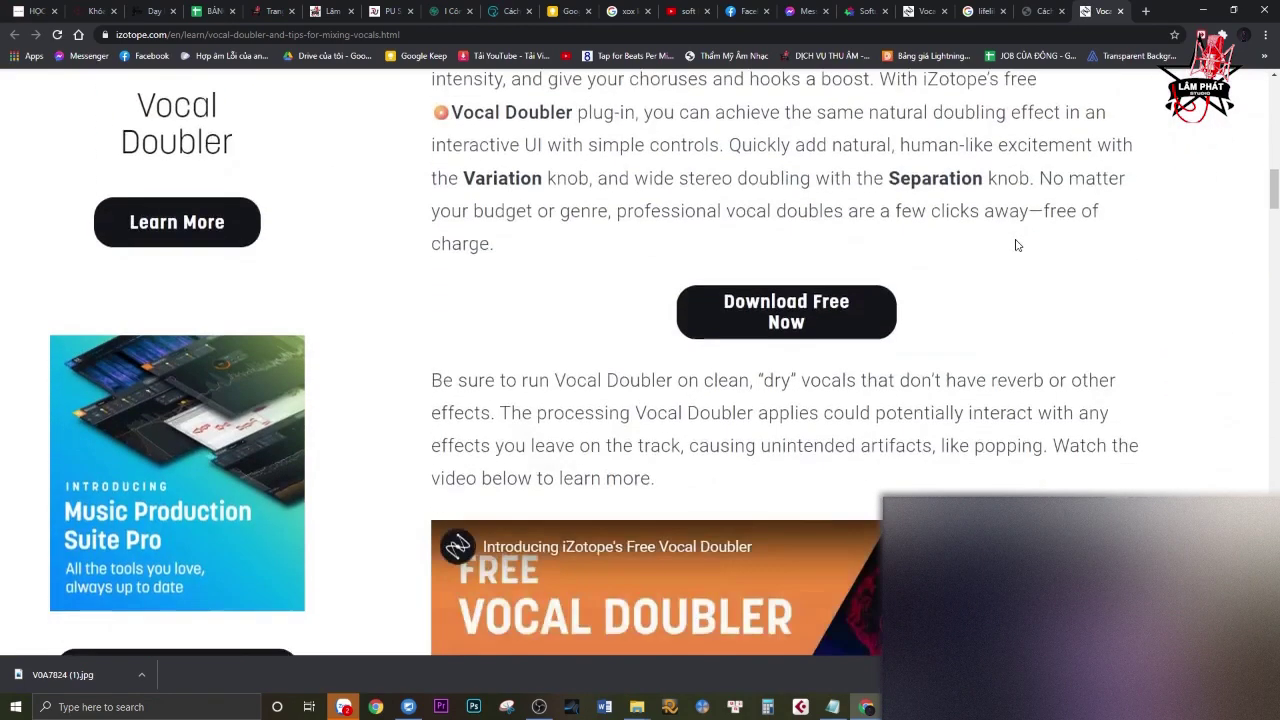
Read the article's opening plug-in paragraph, marking the phrases on adding emotion, building intensity, and boosting choruses and hooks
{"action": "scroll", "coordinate": [667, 197], "scroll_direction": "up", "scroll_amount": 2}
{"action": "scroll", "coordinate": [667, 197], "scroll_direction": "up", "scroll_amount": 1}
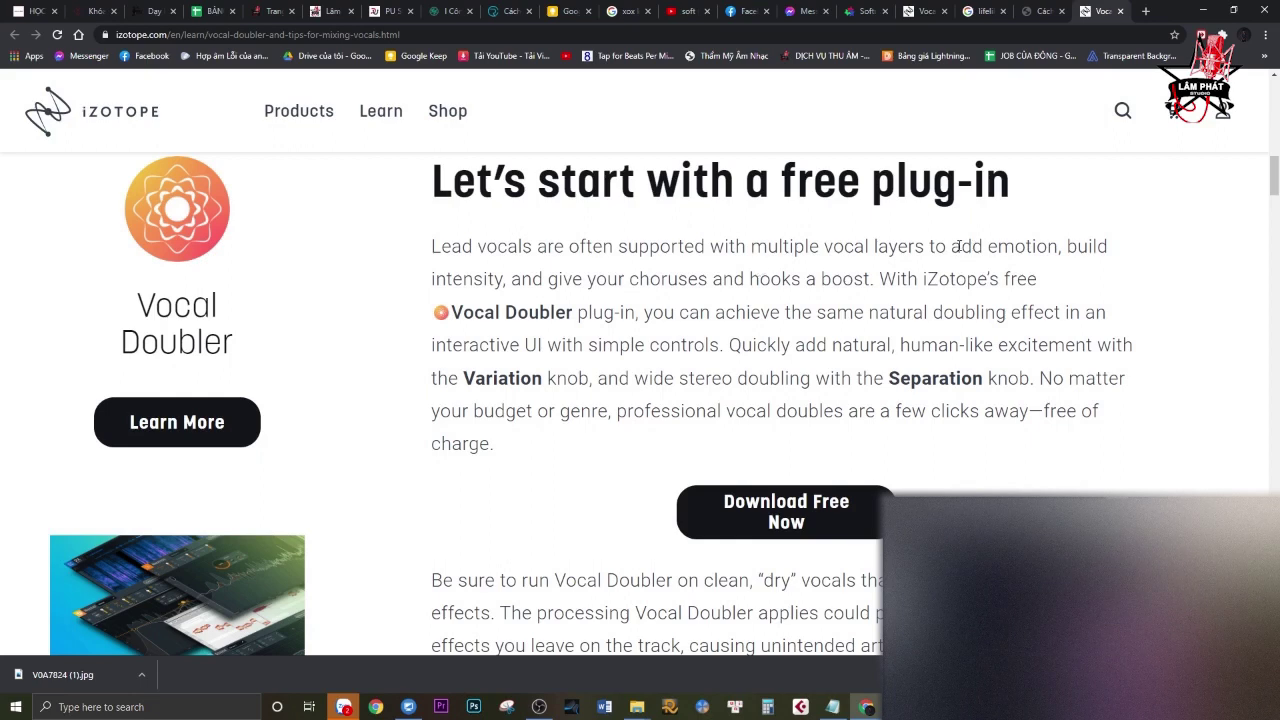
{"action": "left_click_drag", "start_coordinate": [952, 246], "coordinate": [1056, 247]}
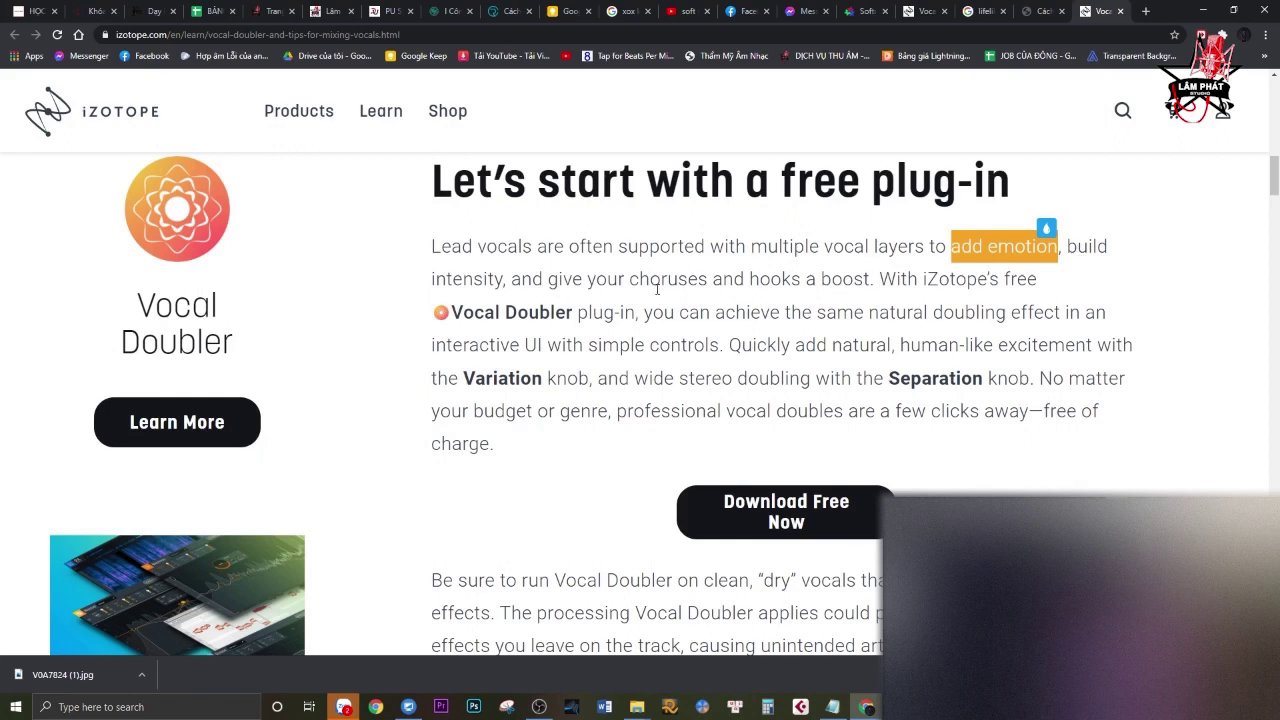
{"action": "mouse_move", "coordinate": [428, 278]}
{"action": "left_mouse_down"}
{"action": "mouse_move", "coordinate": [498, 279]}
{"action": "mouse_move", "coordinate": [437, 283]}
{"action": "left_mouse_up"}
{"action": "left_click", "coordinate": [510, 300]}
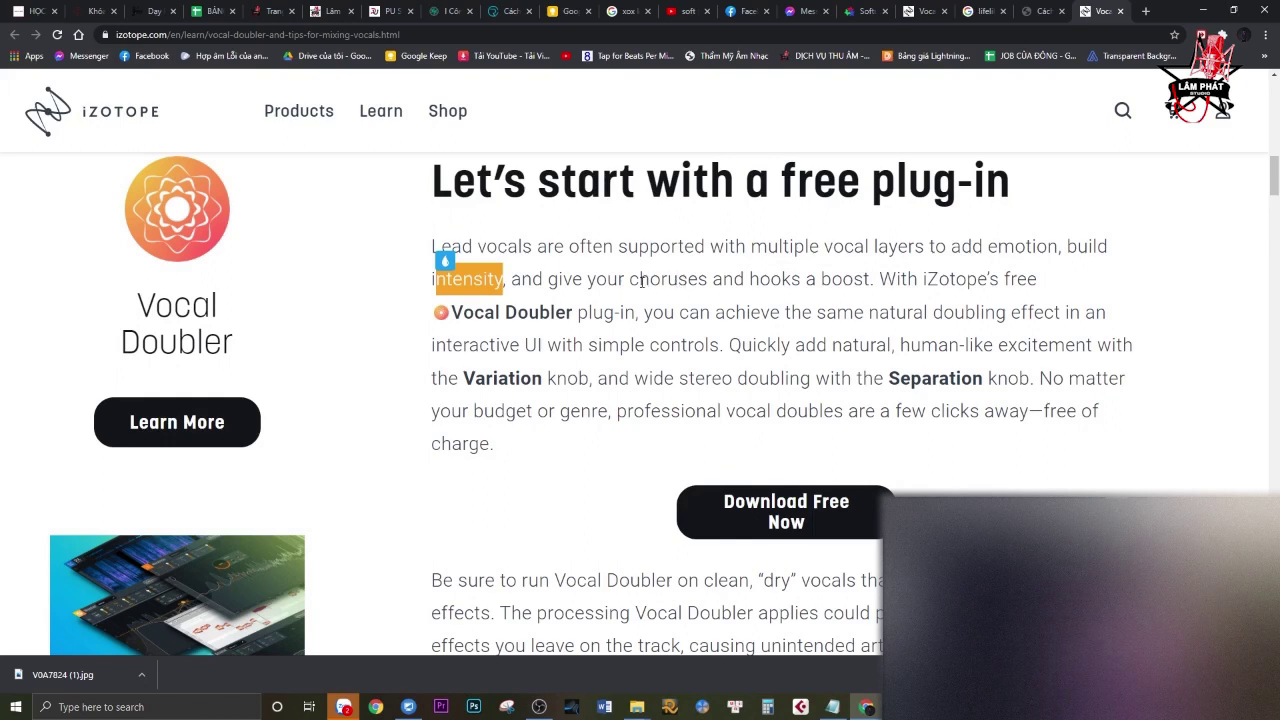
{"action": "left_click_drag", "start_coordinate": [630, 281], "coordinate": [800, 283]}
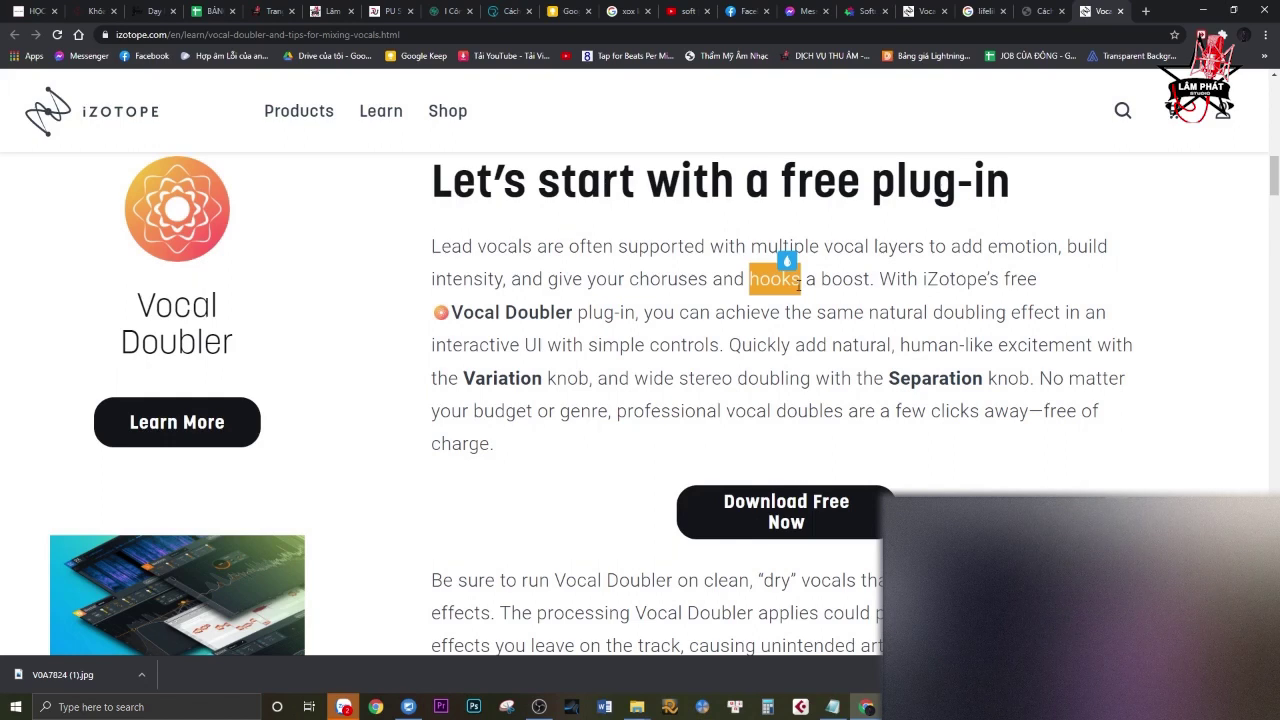
{"action": "left_click", "coordinate": [840, 332]}
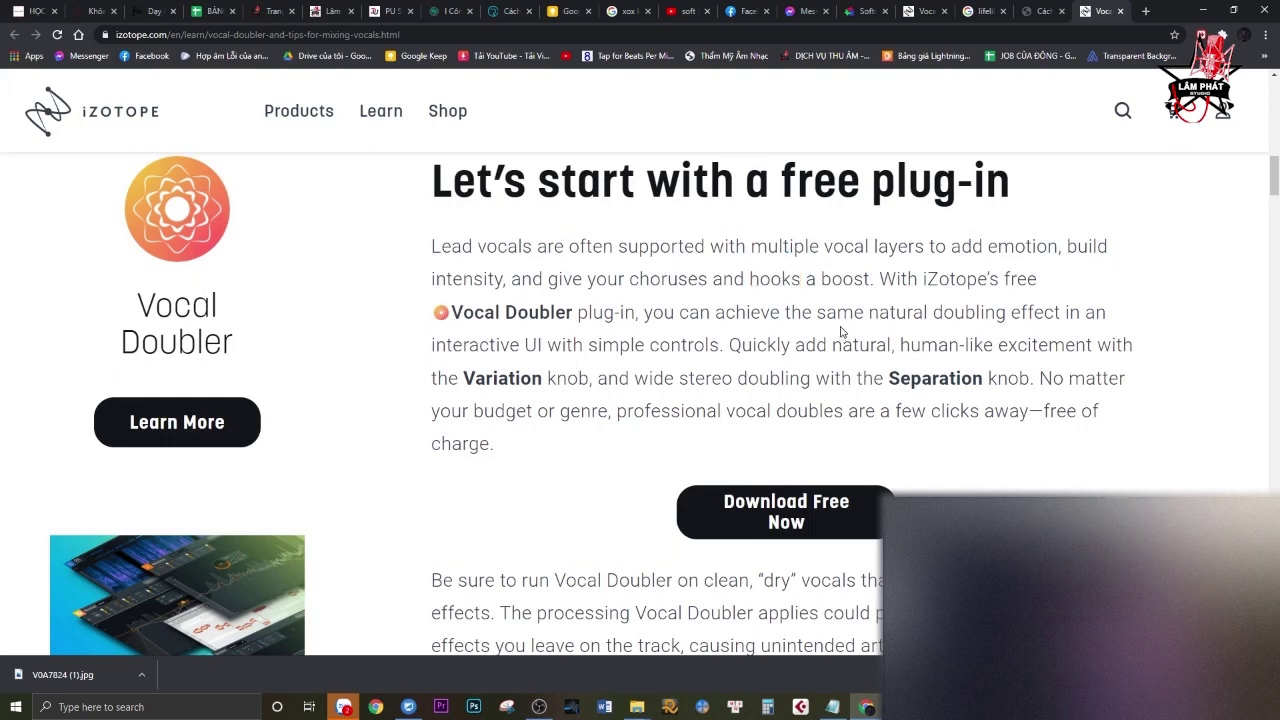
Examine the article's description of the Variation and Separation knobs, and continue down to the Vocal Doubler video and Vocal mixing 101 section
{"action": "scroll", "coordinate": [840, 334], "scroll_direction": "down", "scroll_amount": 1}
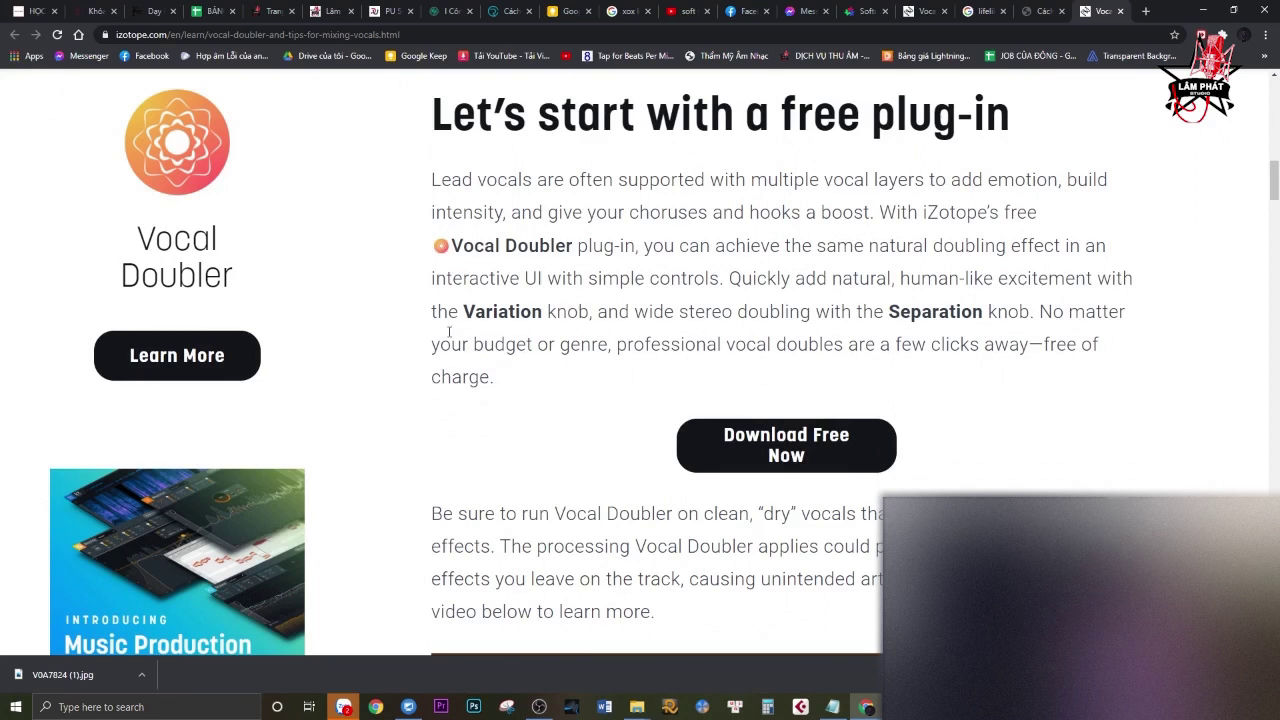
{"action": "left_click_drag", "start_coordinate": [462, 314], "coordinate": [589, 314]}
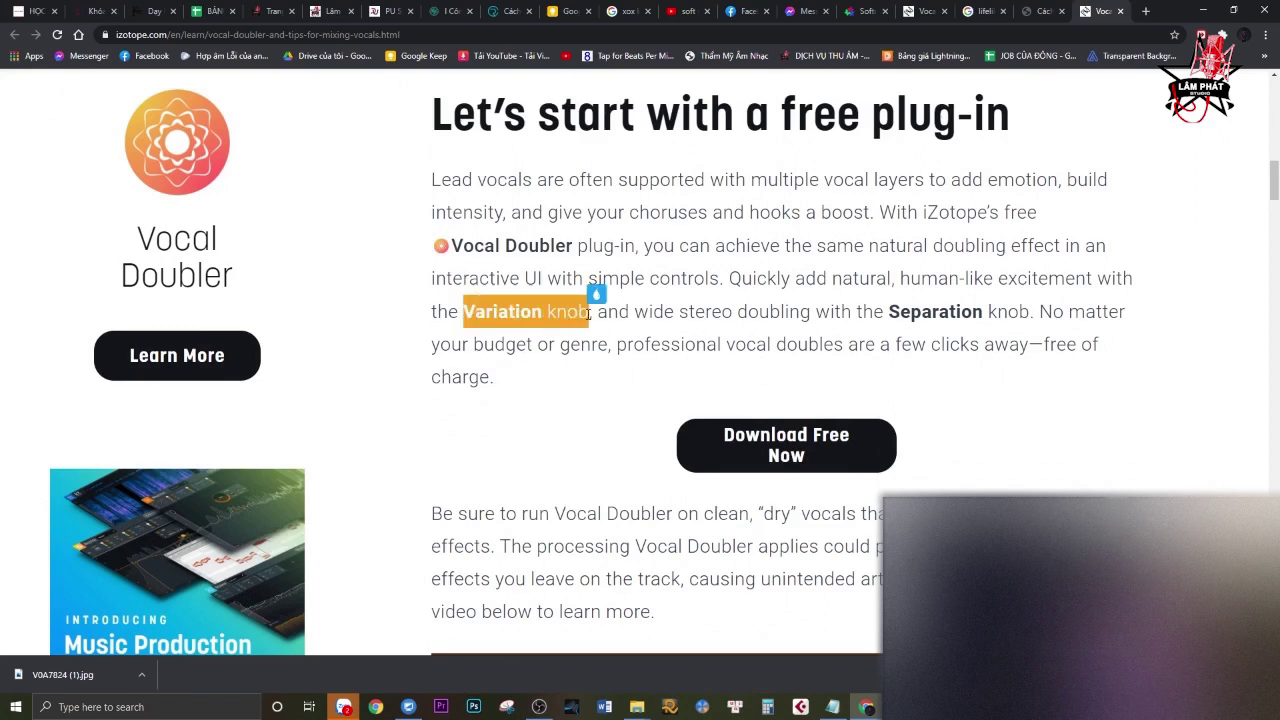
{"action": "left_click_drag", "start_coordinate": [886, 312], "coordinate": [608, 347]}
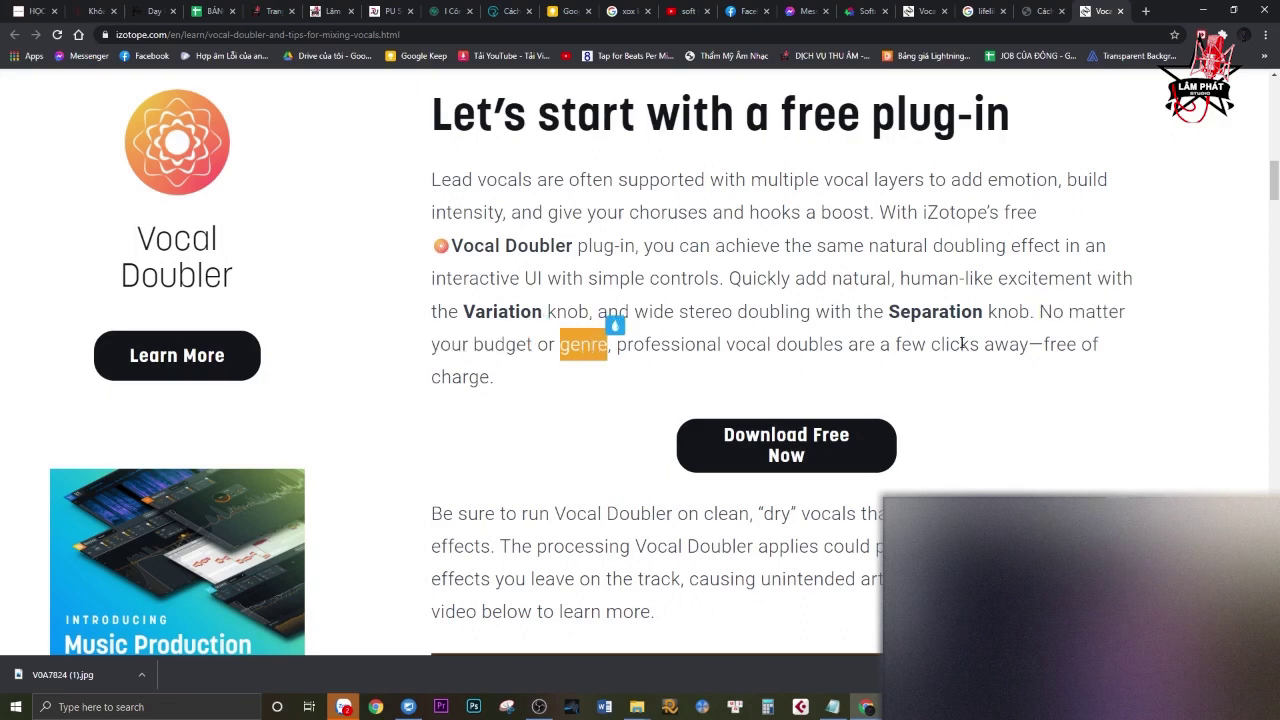
{"action": "left_click", "coordinate": [1022, 345]}
{"action": "scroll", "coordinate": [1022, 345], "scroll_direction": "down", "scroll_amount": 4}
{"action": "scroll", "coordinate": [1100, 346], "scroll_direction": "up", "scroll_amount": 1}
{"action": "scroll", "coordinate": [1206, 348], "scroll_direction": "down", "scroll_amount": 3}
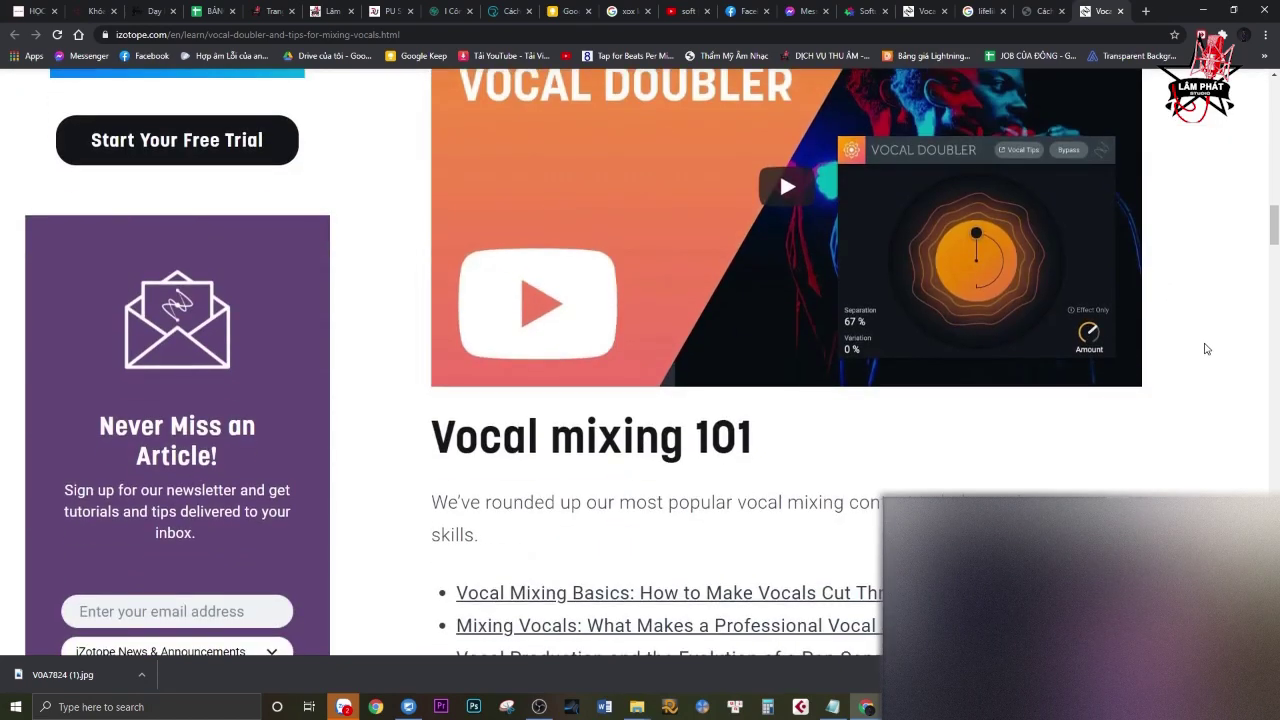
Switch to Studio One, reopen the vocal tips article from the Vocal Doubler, and read its advice about dry vocals without reverb or other effects
{"action": "left_click", "coordinate": [1204, 11]}
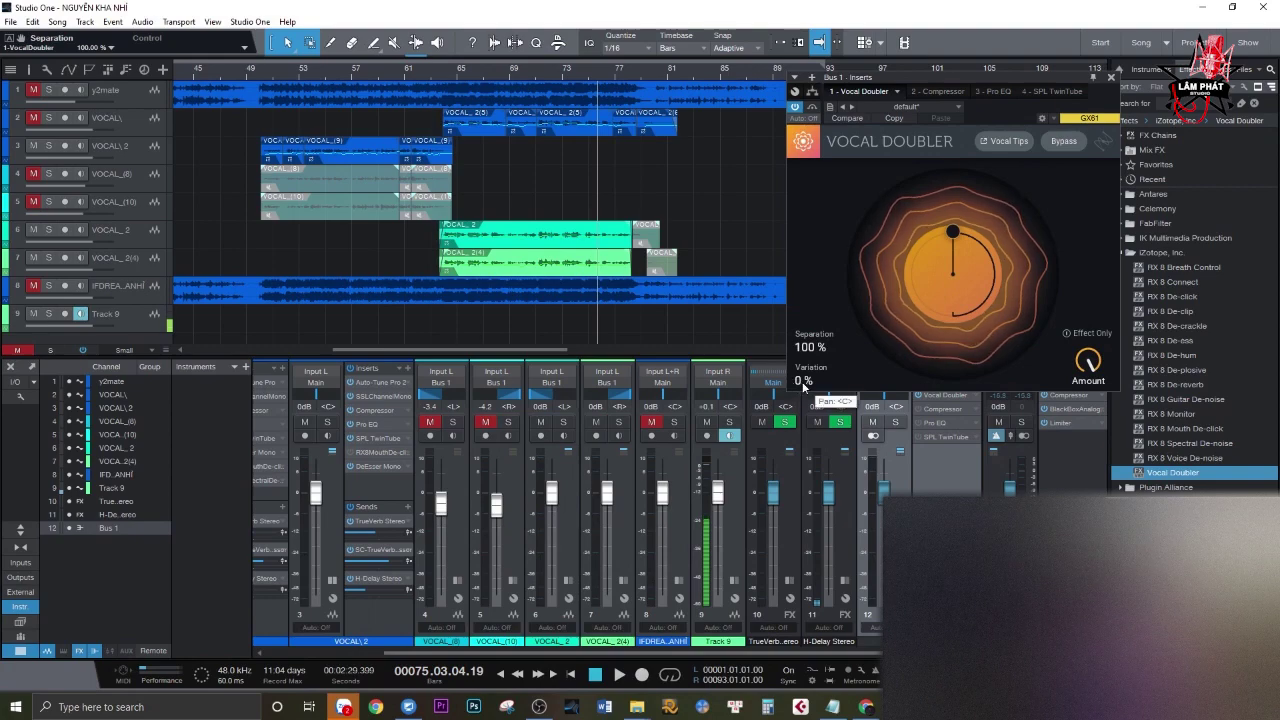
{"action": "left_click", "coordinate": [1003, 142]}
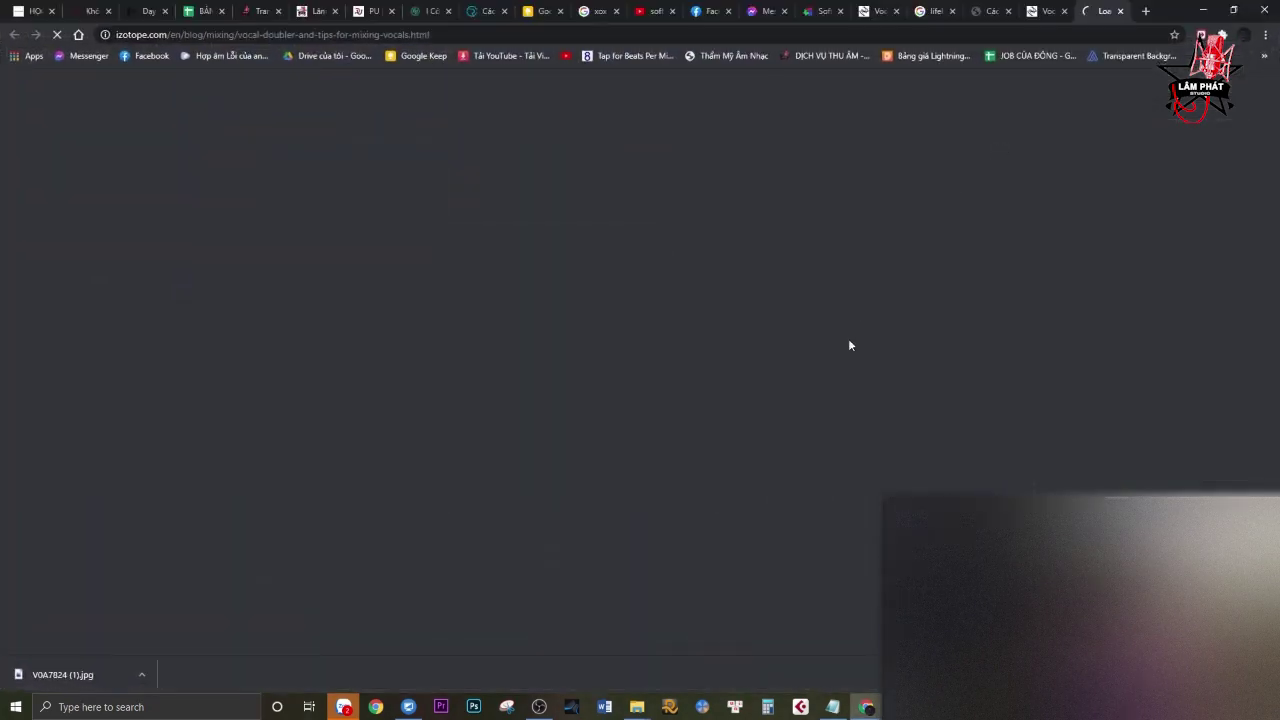
{"action": "scroll", "coordinate": [1007, 324], "scroll_direction": "down", "scroll_amount": 20}
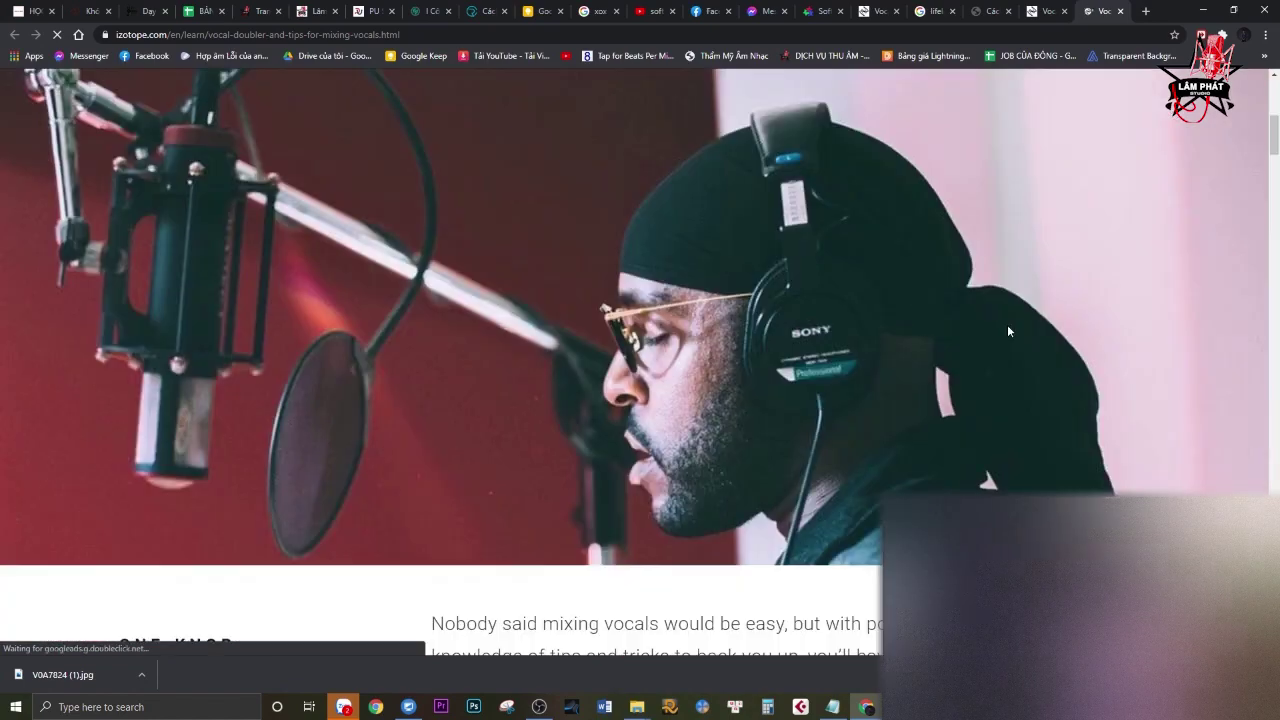
{"action": "scroll", "coordinate": [1007, 335], "scroll_direction": "up", "scroll_amount": 10}
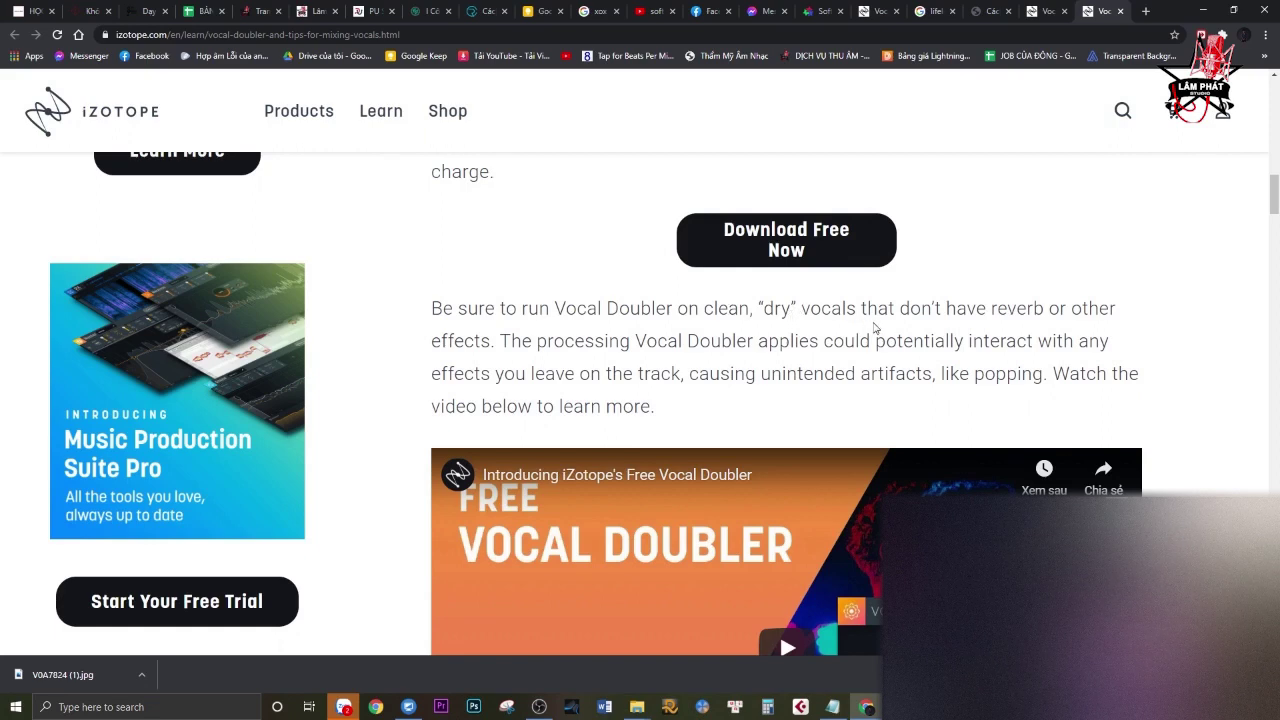
{"action": "left_click_drag", "start_coordinate": [993, 309], "coordinate": [489, 344]}
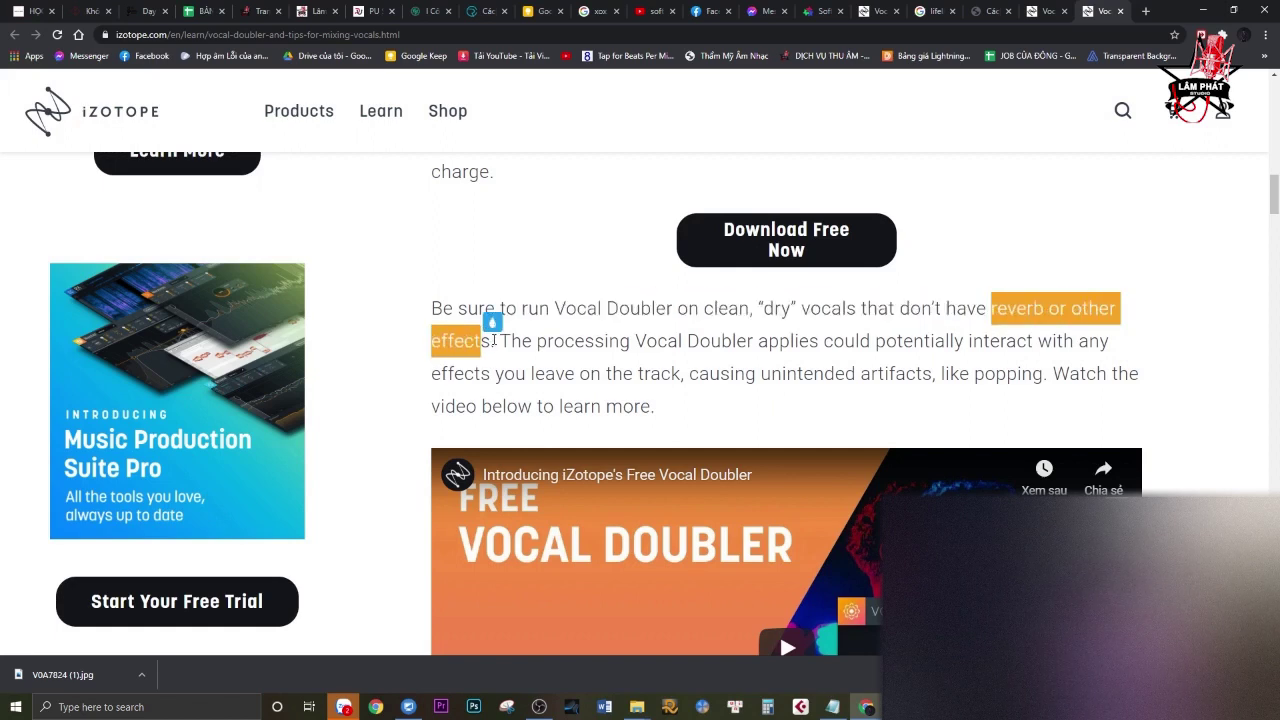
{"action": "left_click_drag", "start_coordinate": [493, 341], "coordinate": [437, 343]}
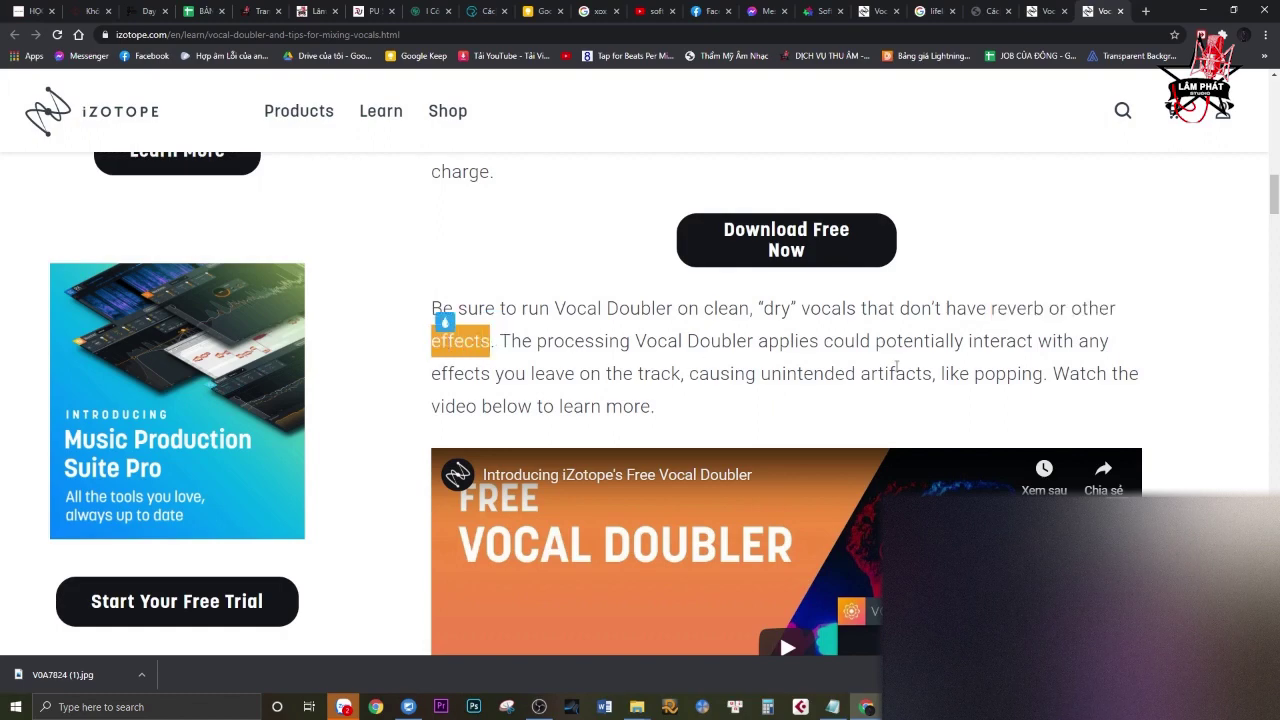
{"action": "left_click", "coordinate": [901, 367]}
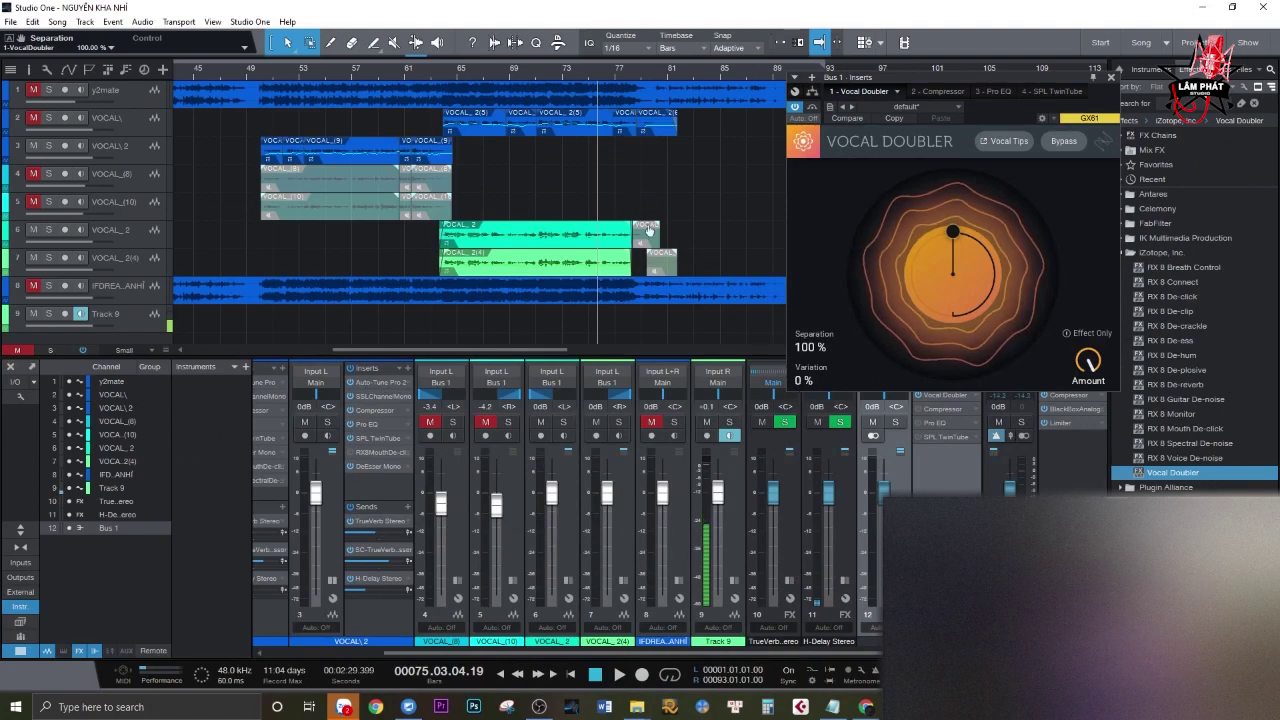
Play the vocals from about bar 64 in Studio One, comparing the Vocal Doubler's Variation at 100 % and 0 %, and leave it at 100 %
{"action": "left_click", "coordinate": [449, 76]}
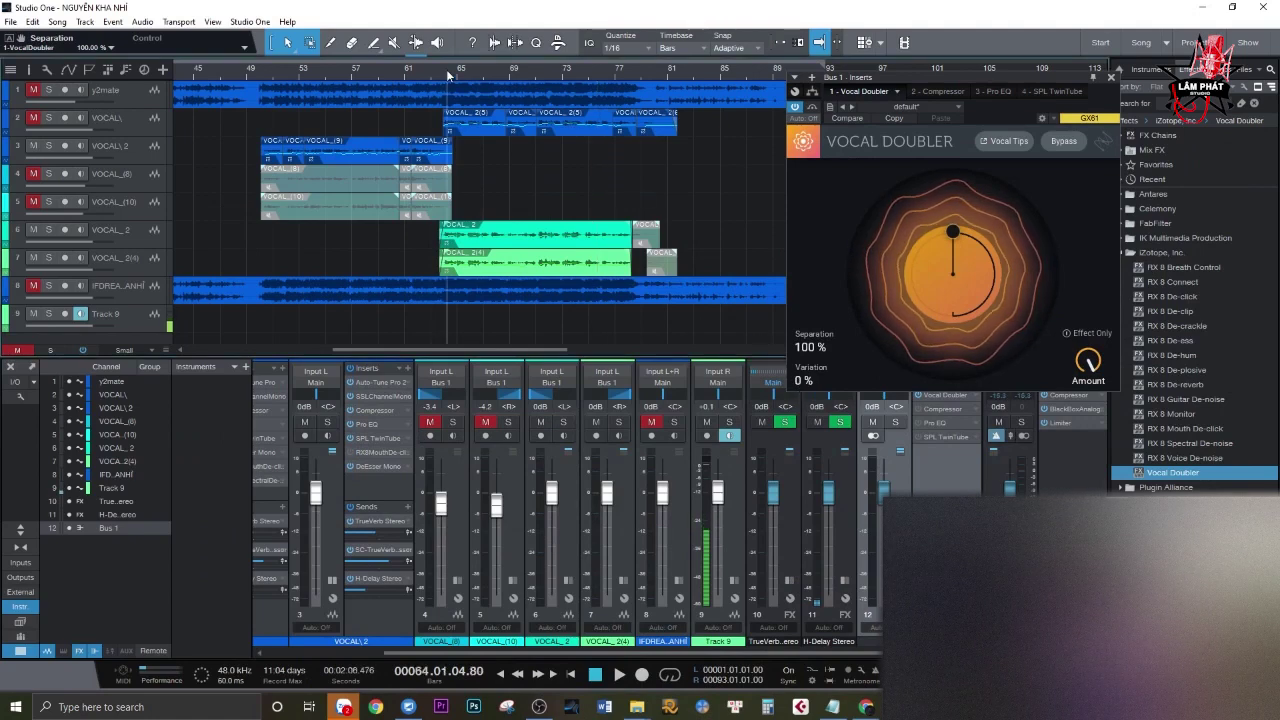
{"action": "key", "text": "space"}
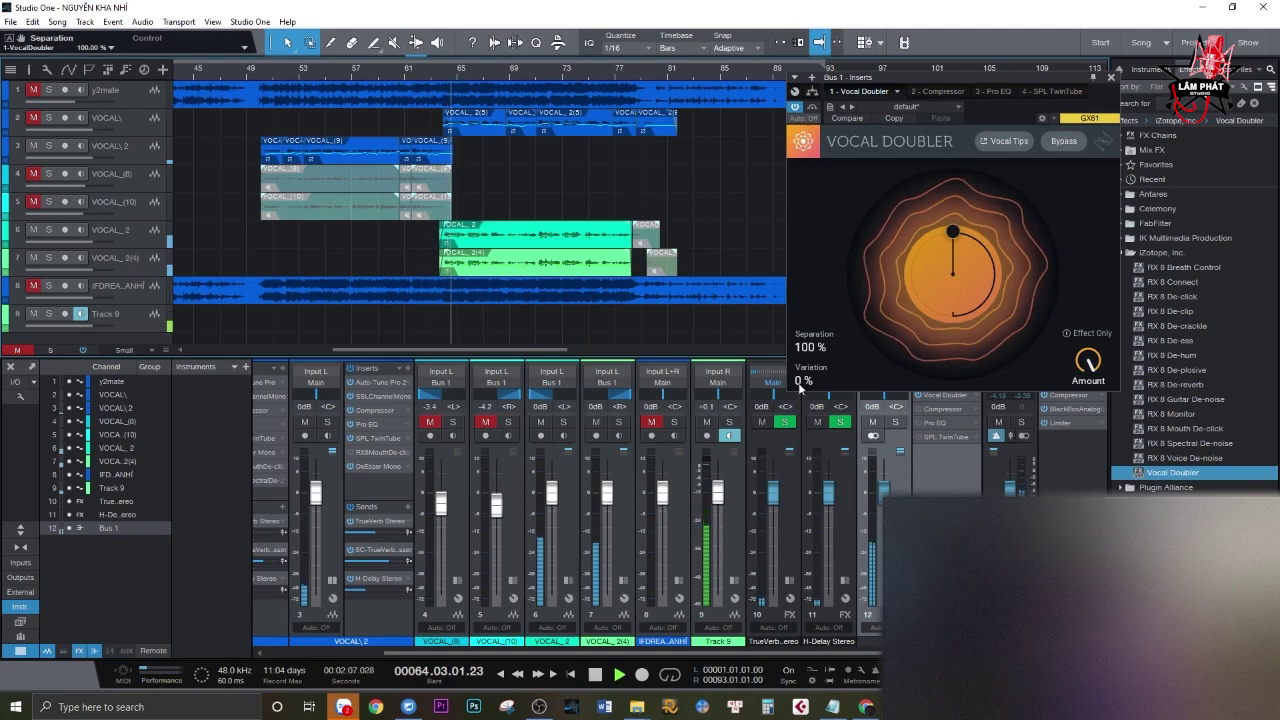
{"action": "left_click_drag", "start_coordinate": [815, 366], "coordinate": [798, 183]}
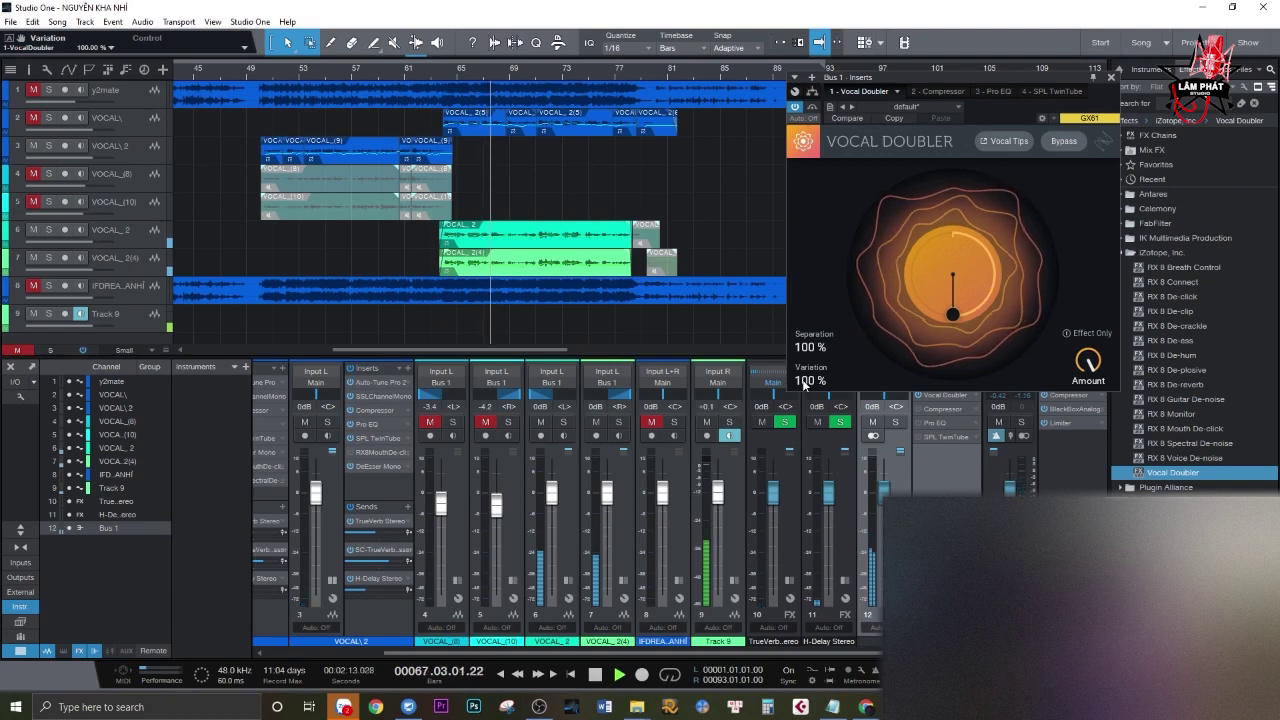
{"action": "left_click_drag", "start_coordinate": [805, 384], "coordinate": [829, 569]}
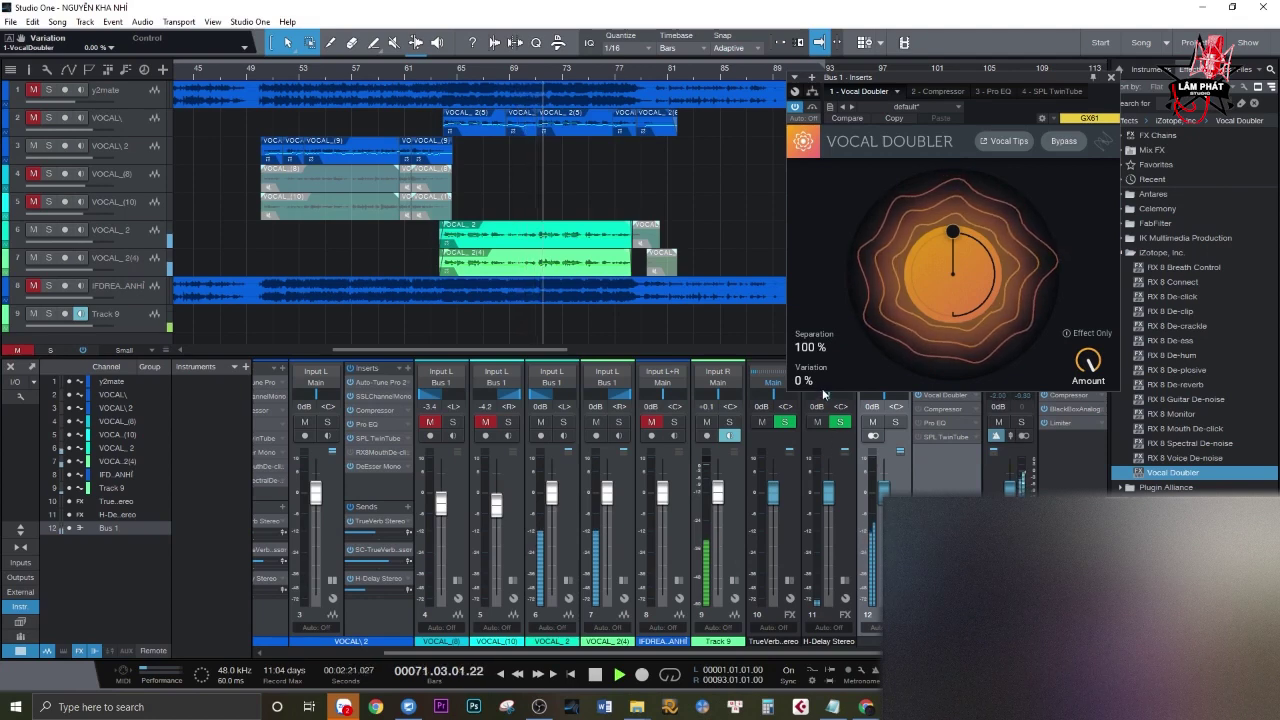
{"action": "left_click_drag", "start_coordinate": [803, 378], "coordinate": [801, 212]}
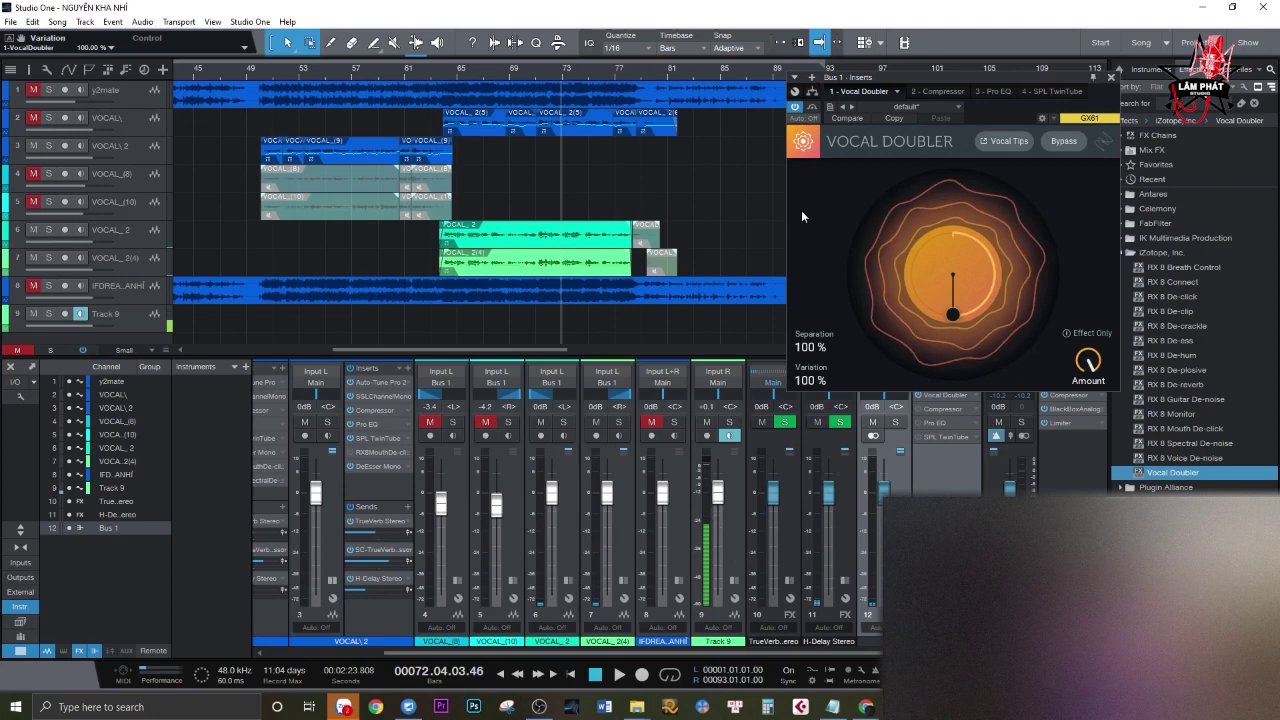
Compare the Vocal Doubler's Amount at 0 % and 100 % during playback, and leave it at 100 %
{"action": "mouse_move", "coordinate": [1092, 365]}
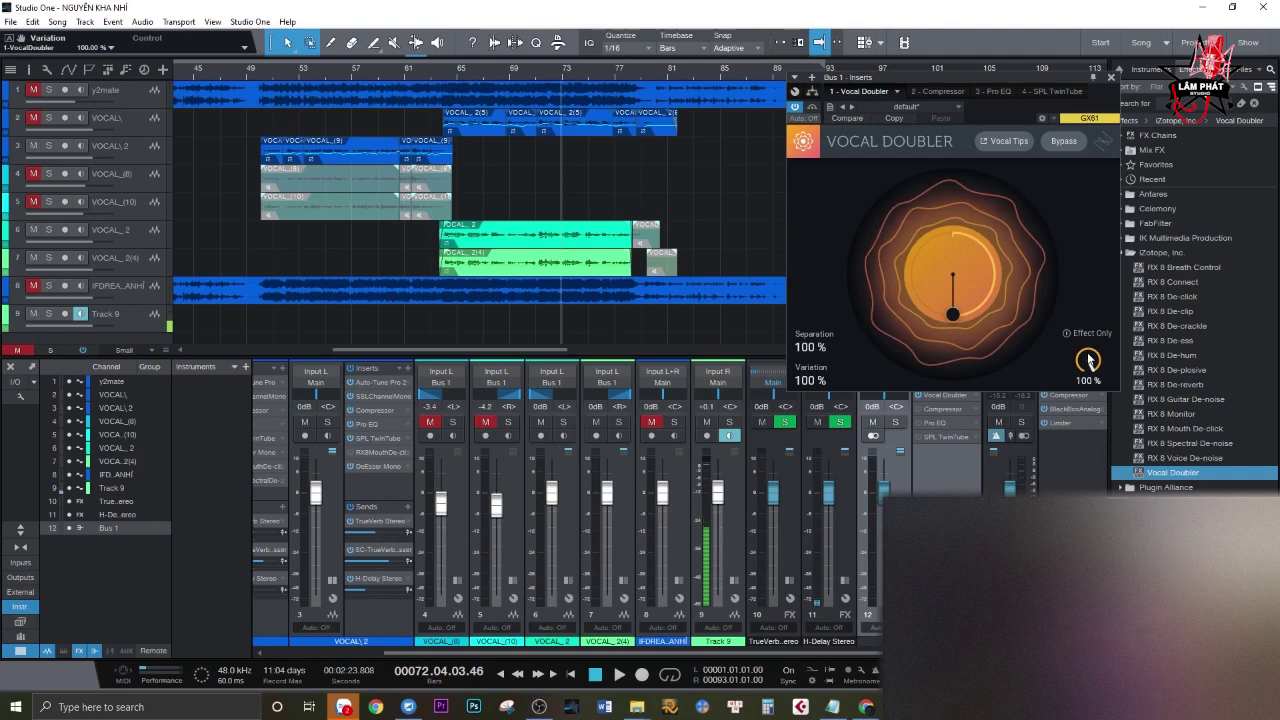
{"action": "left_click_drag", "start_coordinate": [1089, 360], "coordinate": [1089, 460]}
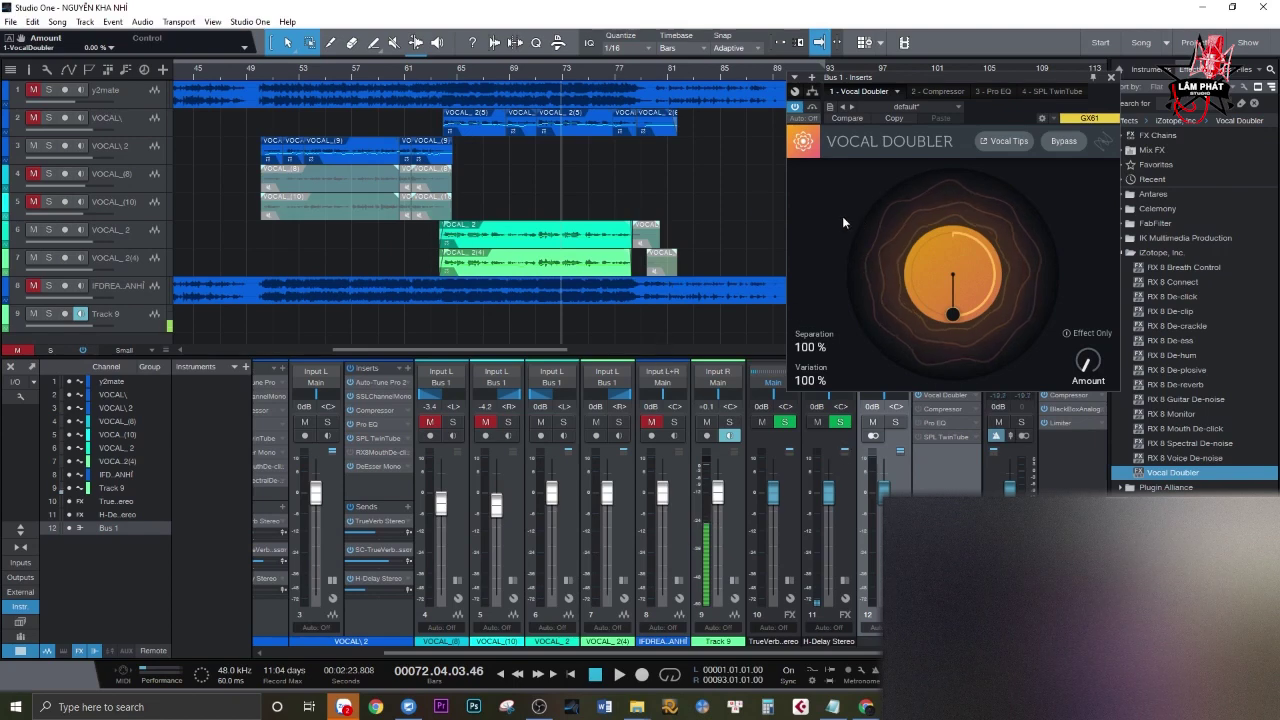
{"action": "key", "text": "space"}
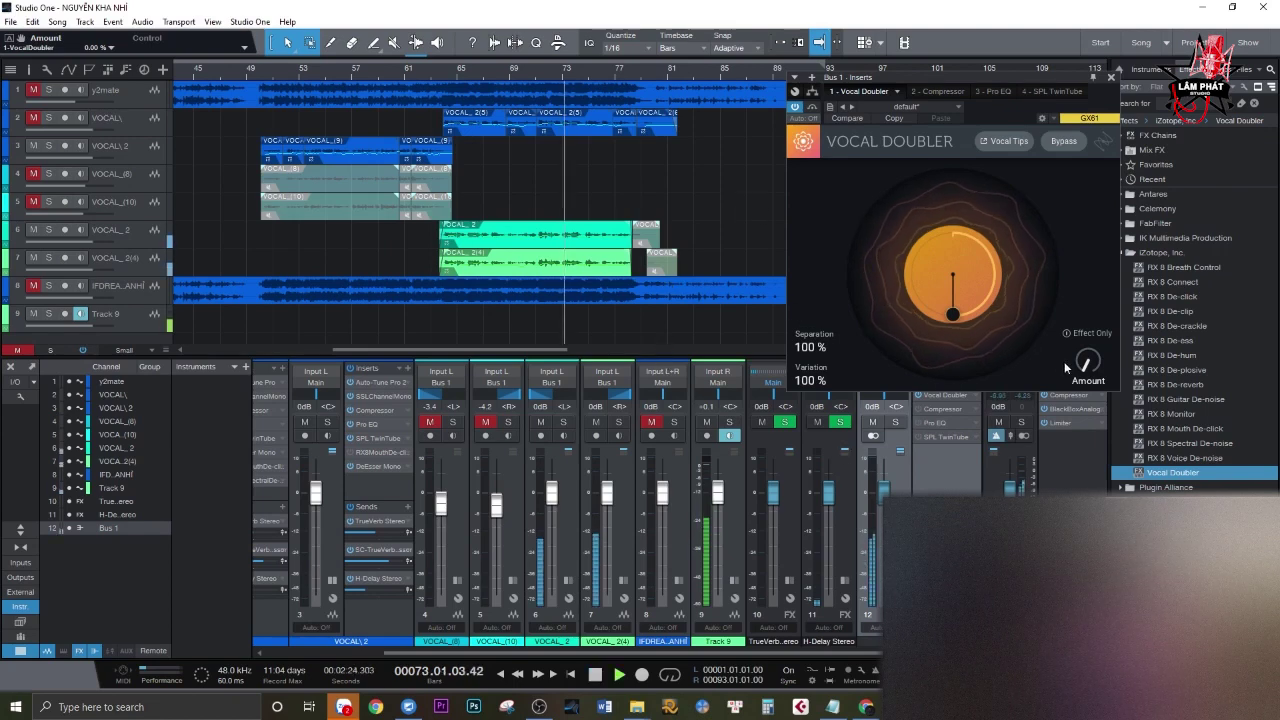
{"action": "mouse_move", "coordinate": [1090, 368]}
{"action": "left_click_drag", "start_coordinate": [1093, 372], "coordinate": [1093, 300]}
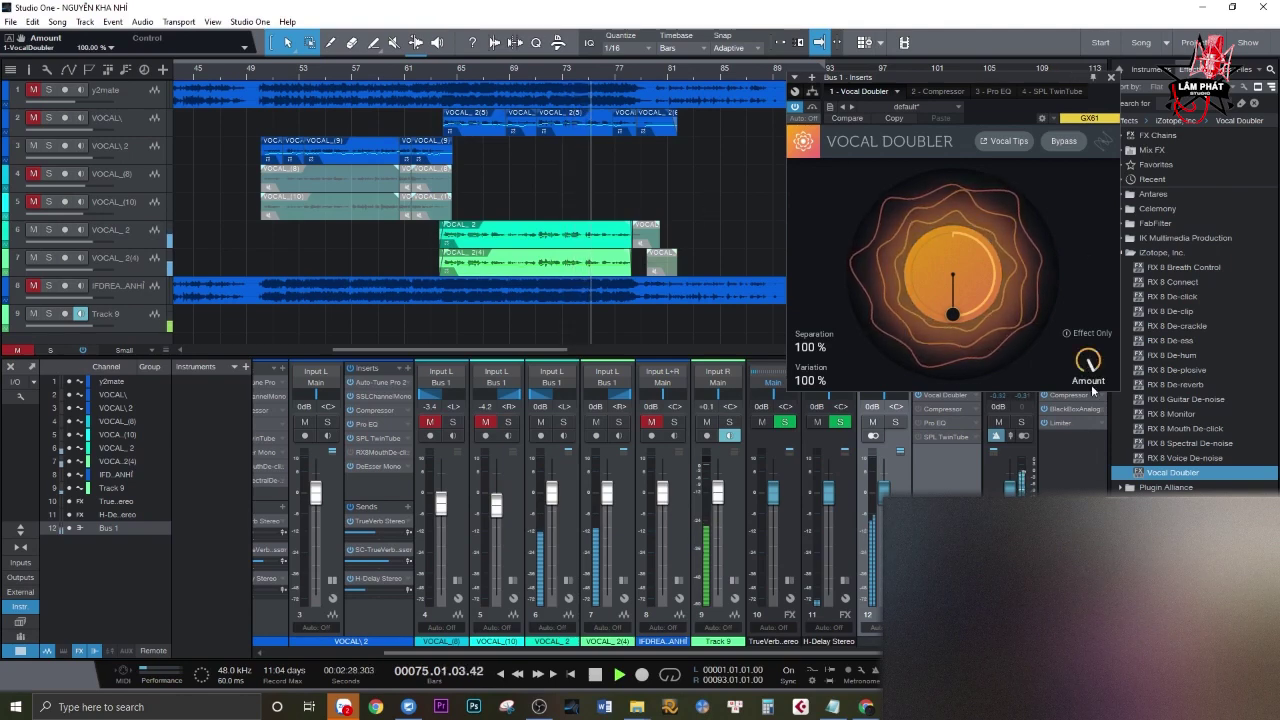
{"action": "mouse_move", "coordinate": [1088, 366]}
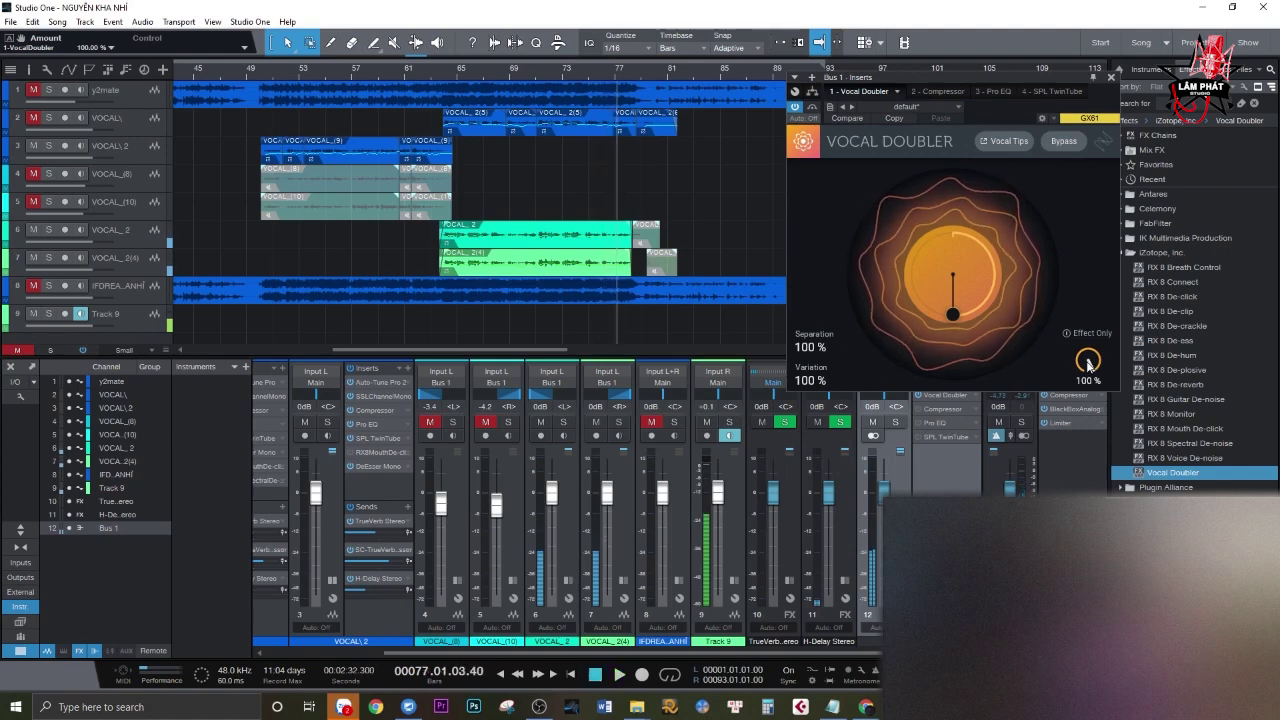
Close the Vocal Doubler window, reopen it from Bus 1's inserts, and move it clear of the track arrangement
{"action": "left_click_drag", "start_coordinate": [1038, 77], "coordinate": [926, 116]}
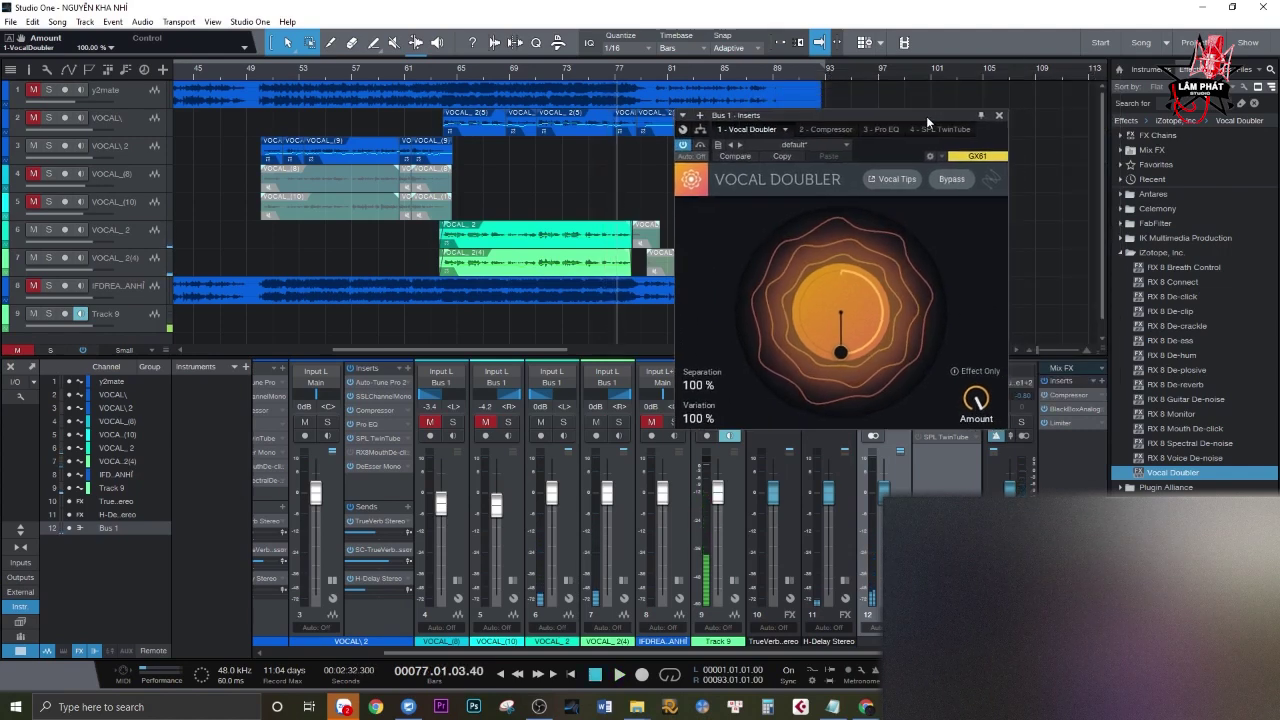
{"action": "left_click", "coordinate": [998, 118]}
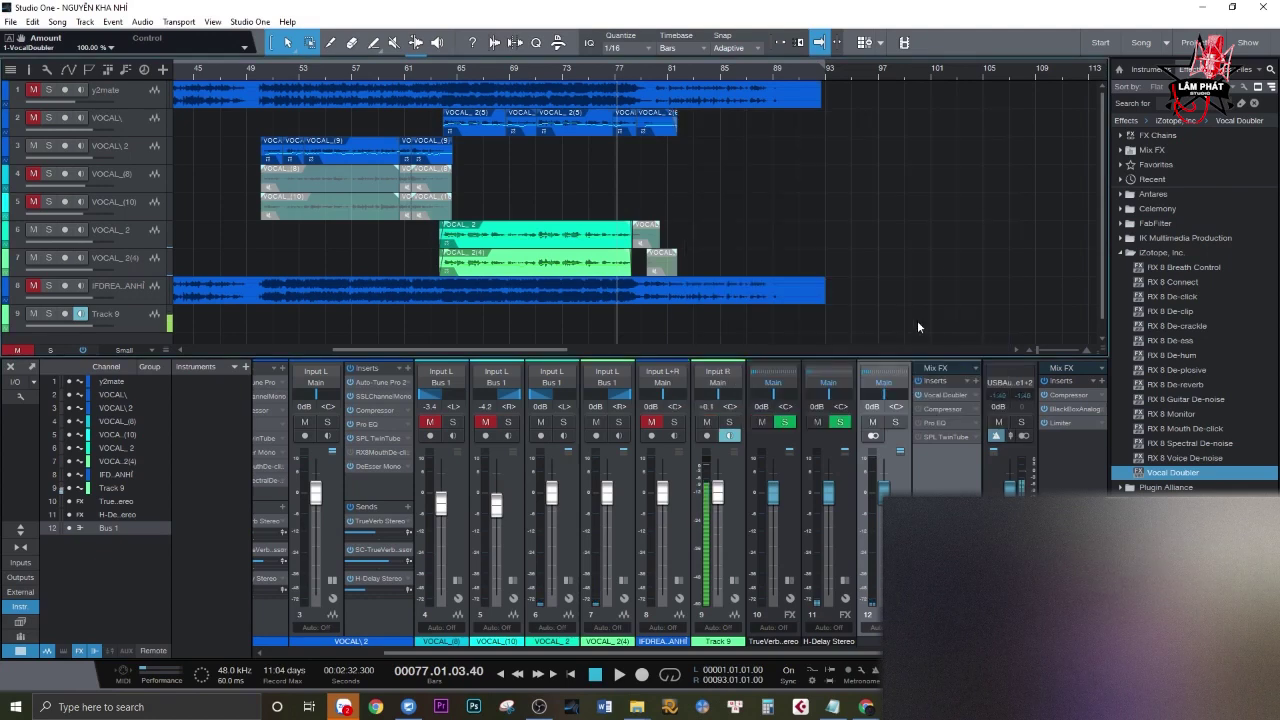
{"action": "double_click", "coordinate": [948, 396]}
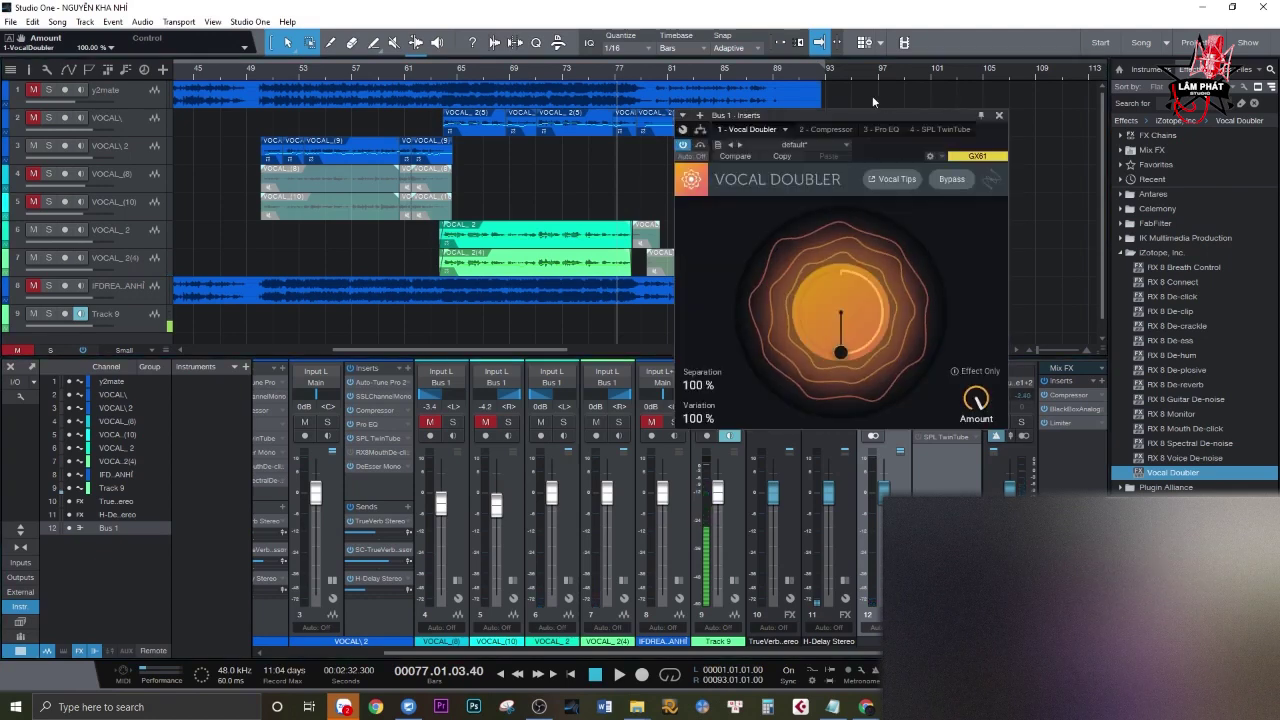
{"action": "left_click_drag", "start_coordinate": [876, 112], "coordinate": [1074, 75]}
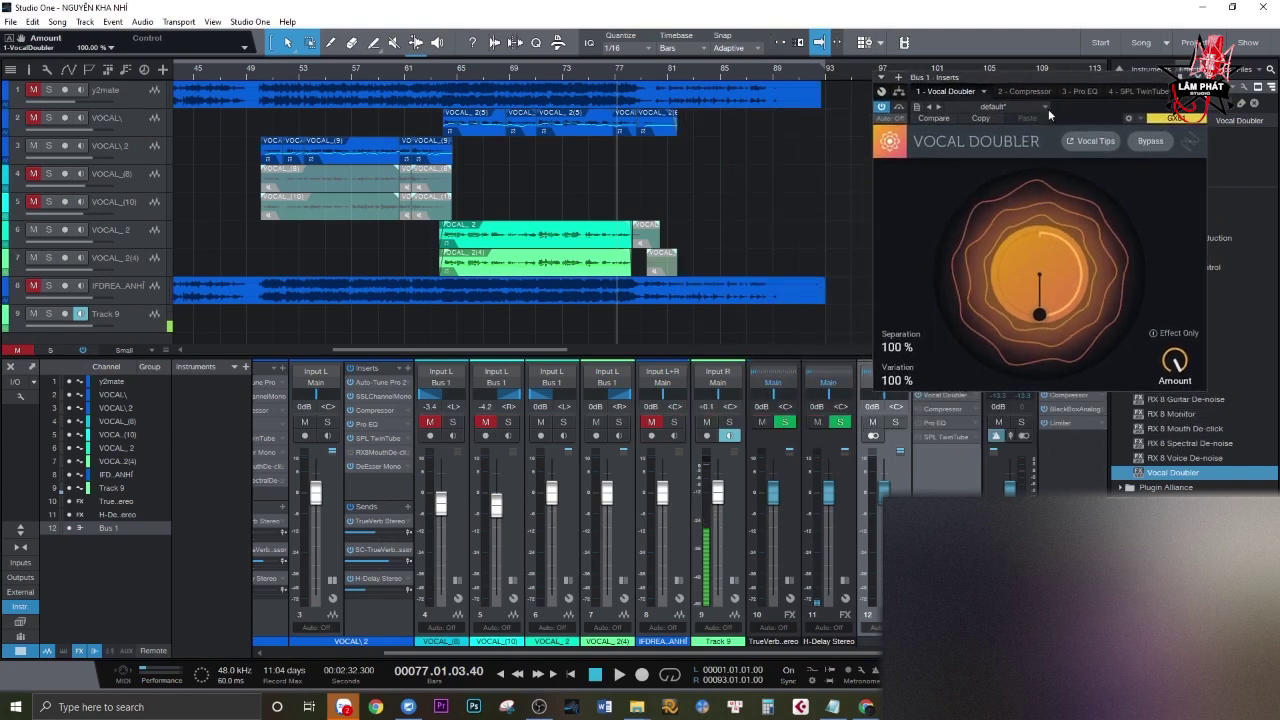